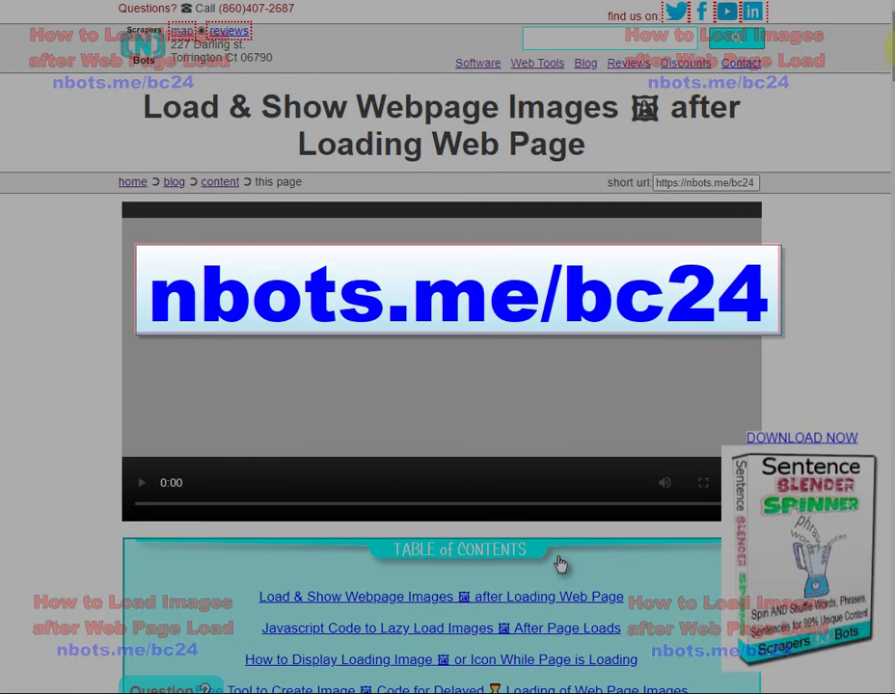
Scroll the article down to the JAVASCRIPT code box showing the deferImagesLoad example
scroll(560, 573, down, 1)
scroll(561, 492, down, 2)
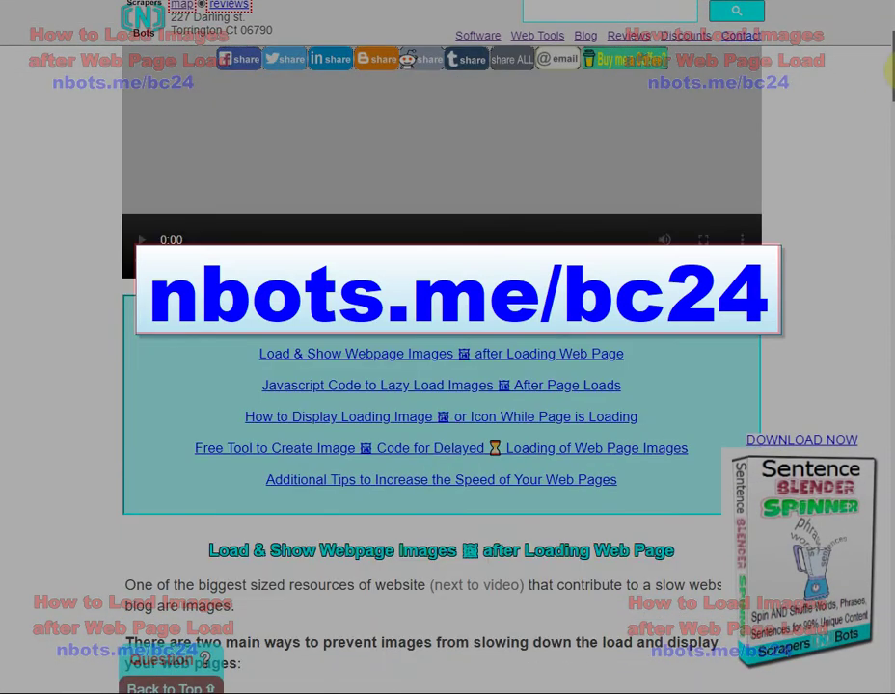
scroll(562, 216, down, 1)
scroll(562, 216, down, 1)
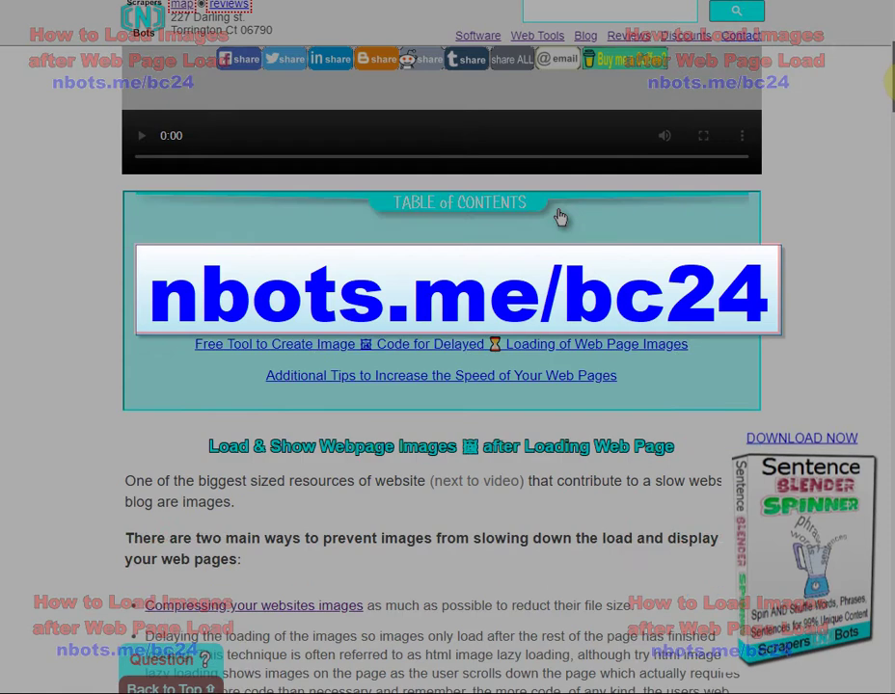
scroll(562, 216, down, 2)
scroll(561, 386, down, 2)
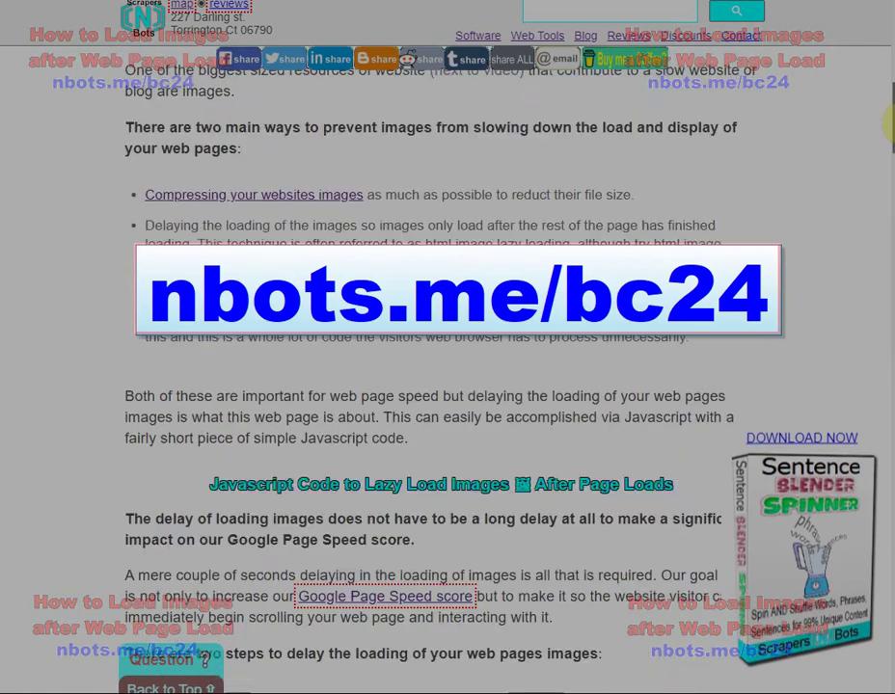
scroll(448, 386, down, 2)
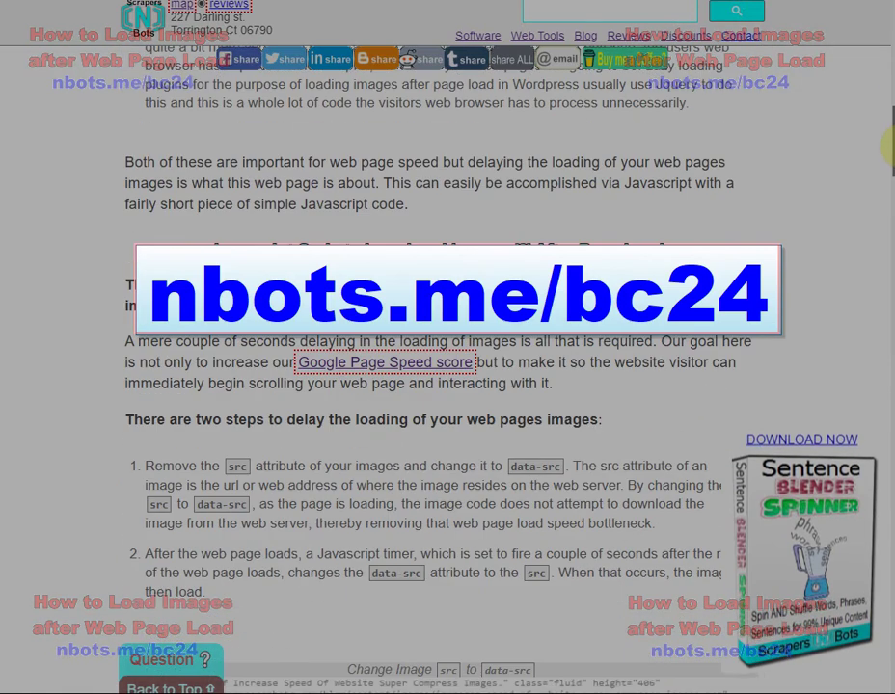
scroll(448, 385, down, 1)
scroll(447, 385, down, 1)
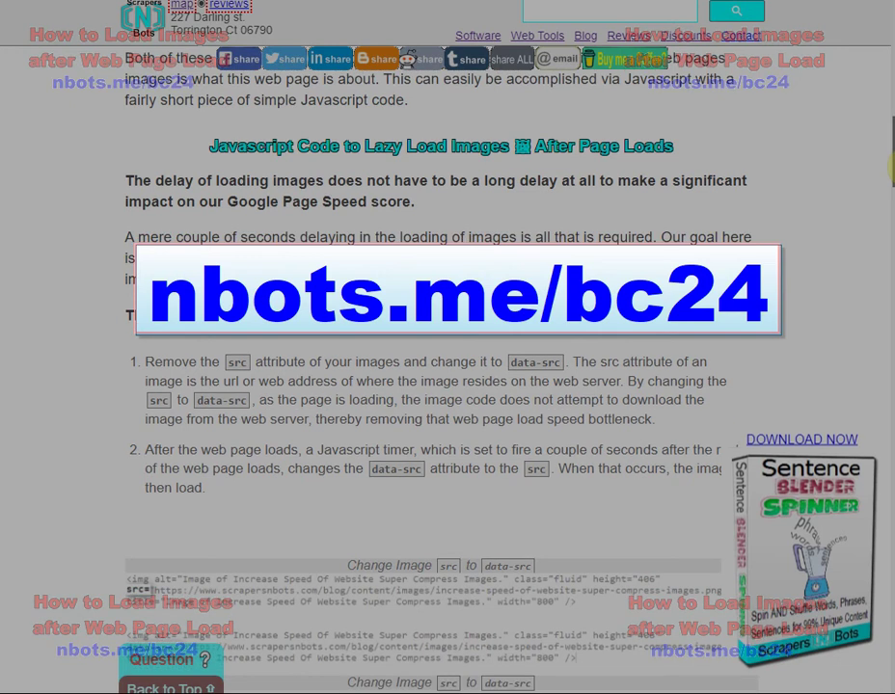
scroll(448, 386, down, 1)
scroll(448, 385, down, 2)
scroll(447, 386, down, 2)
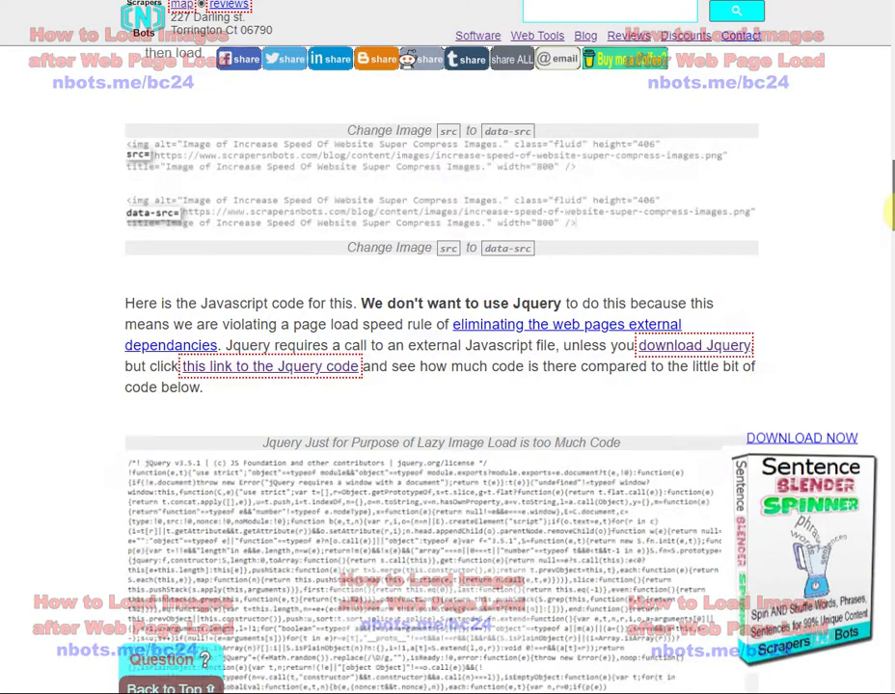
drag(885, 212, 885, 278)
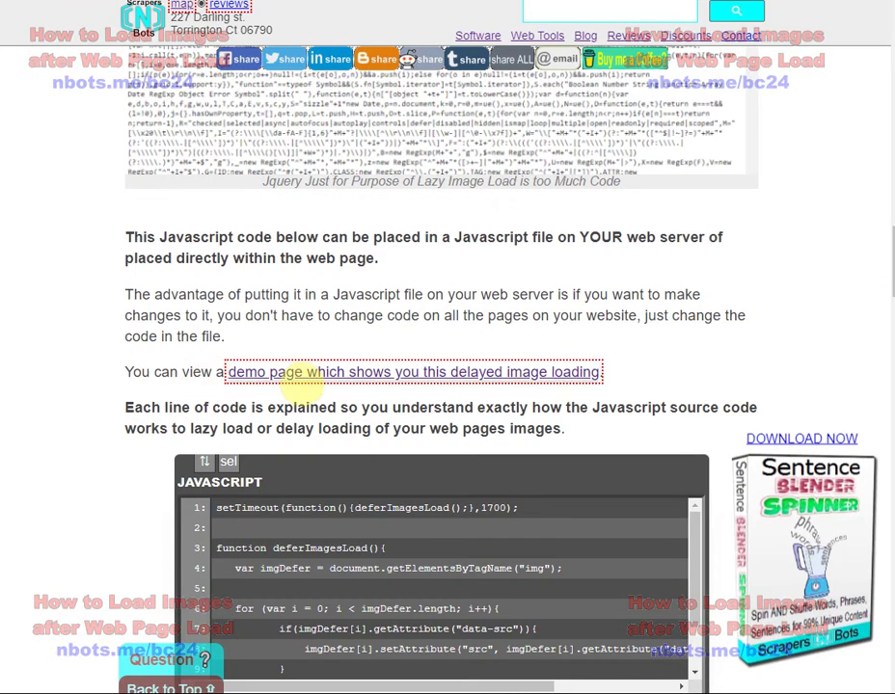
Visit the delayed-image demo page, then return to the tutorial article
click(463, 374)
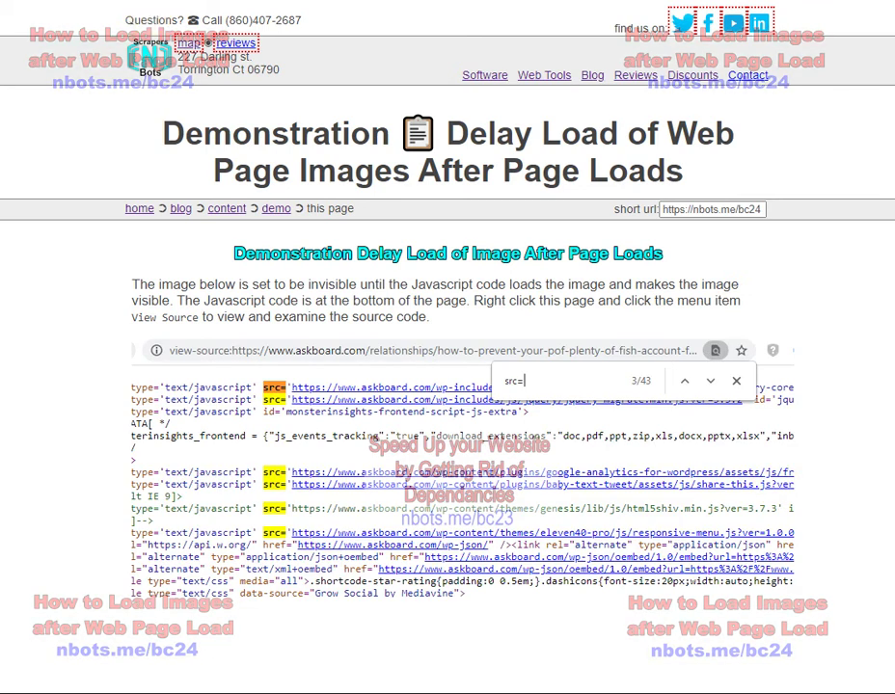
key(alt+Left)
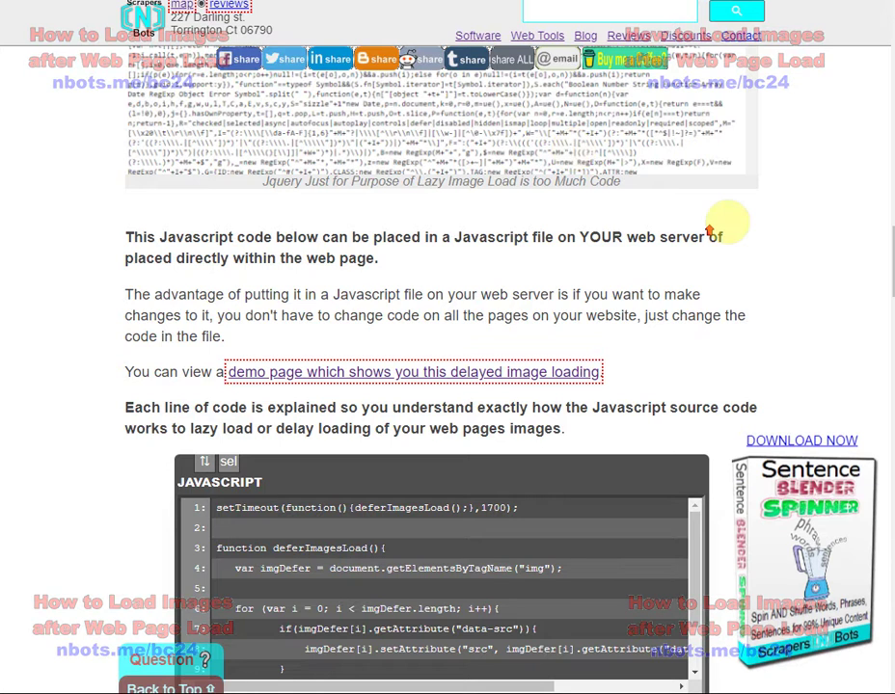
scroll(807, 304, up, 3)
scroll(821, 330, up, 3)
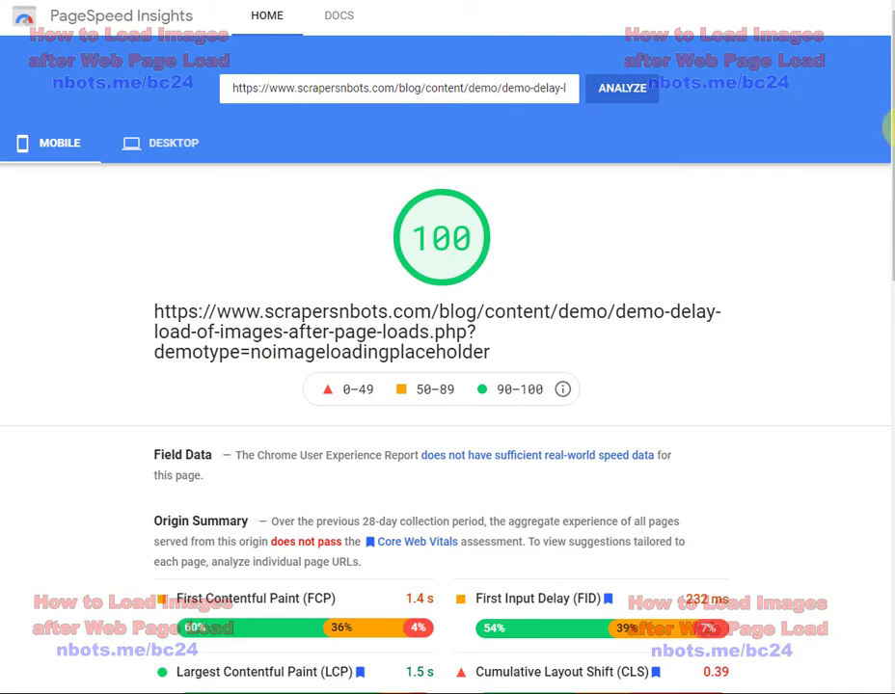
Scroll through the demo page's mobile PageSpeed Insights report scoring 100
scroll(892, 143, down, 1)
scroll(892, 145, down, 2)
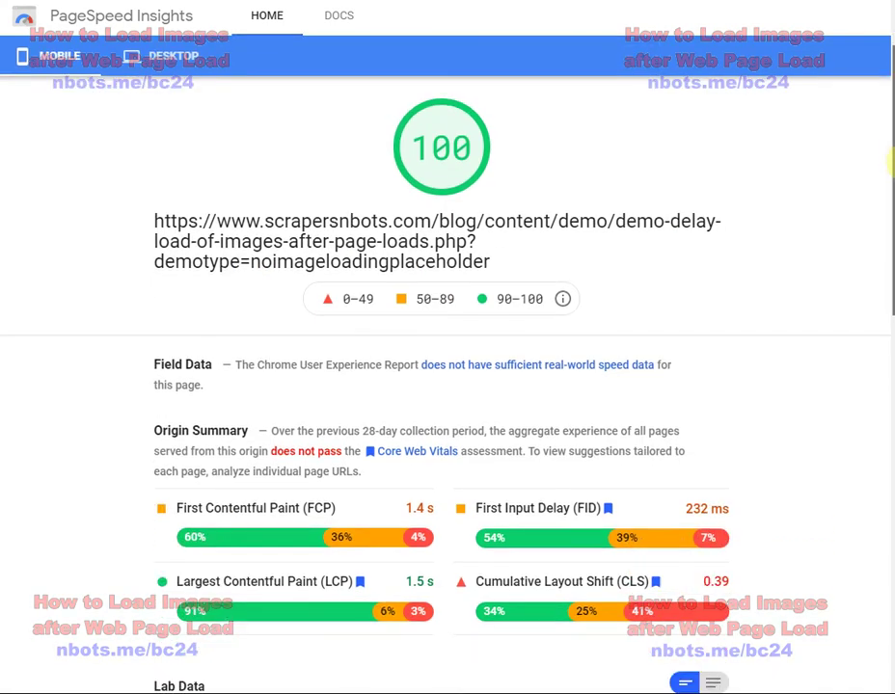
scroll(892, 152, down, 1)
scroll(892, 153, down, 2)
scroll(892, 153, down, 2)
scroll(892, 152, up, 3)
scroll(656, 119, up, 2)
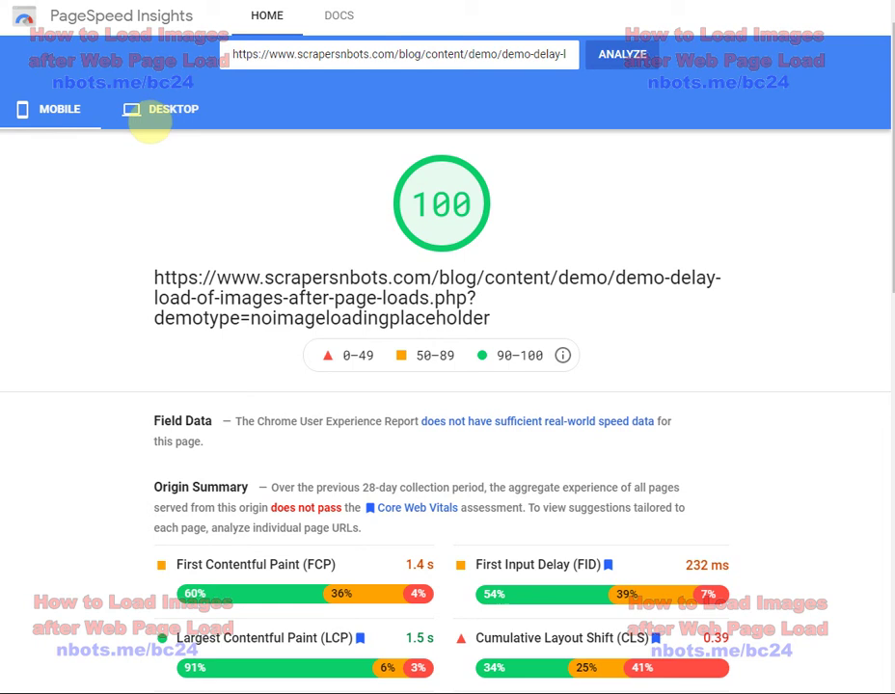
Show the desktop results: score 100, FCP 1.2 s, FID 3 ms
click(154, 116)
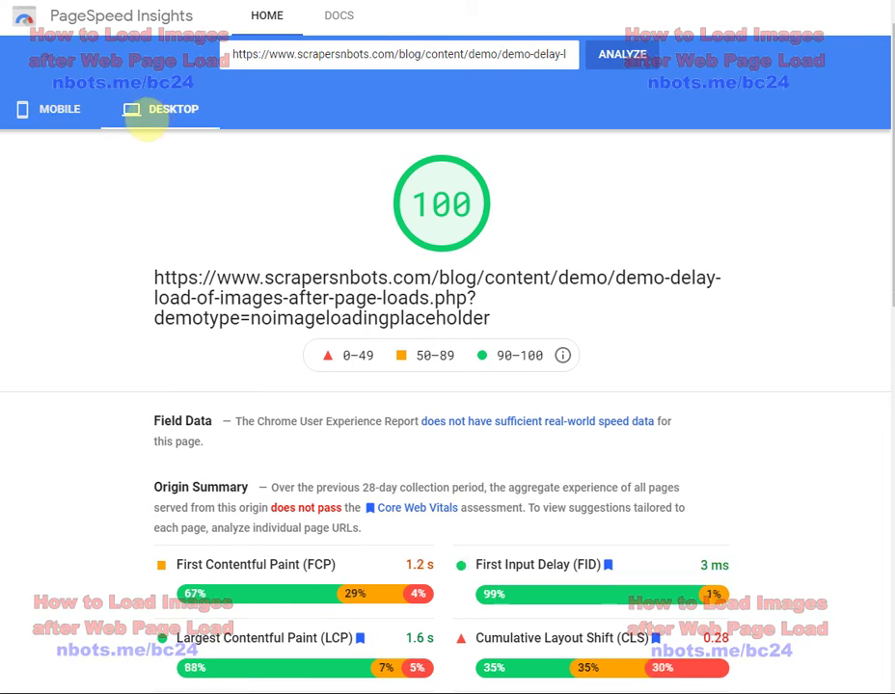
click(49, 121)
click(162, 120)
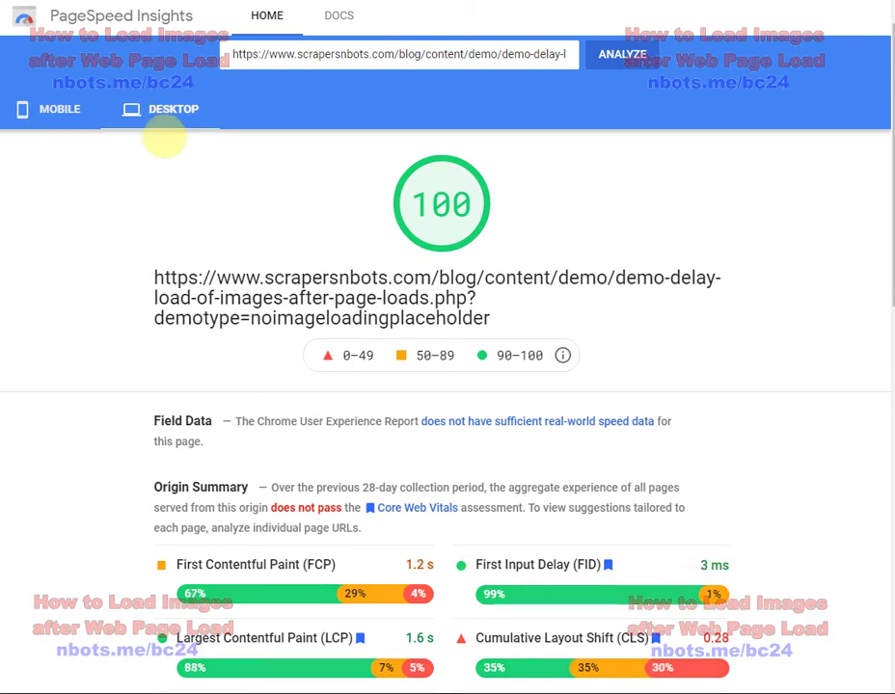
mouse_move(889, 149)
mouse_down()
mouse_move(888, 280)
mouse_move(856, 93)
mouse_up()
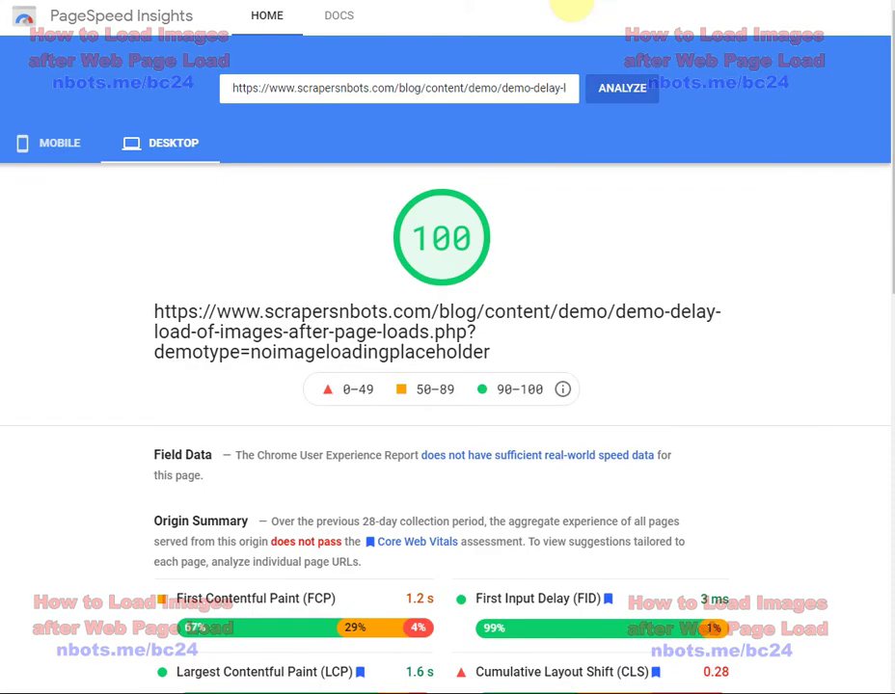
Switch back to the tutorial article tab and scroll toward the demonstration page link
click(550, 9)
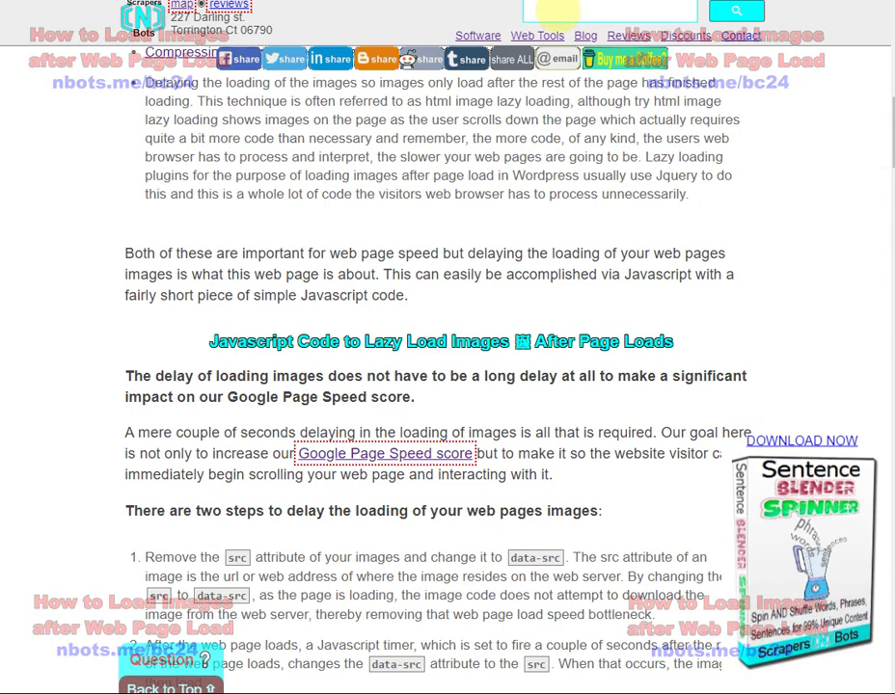
scroll(624, 130, down, 1)
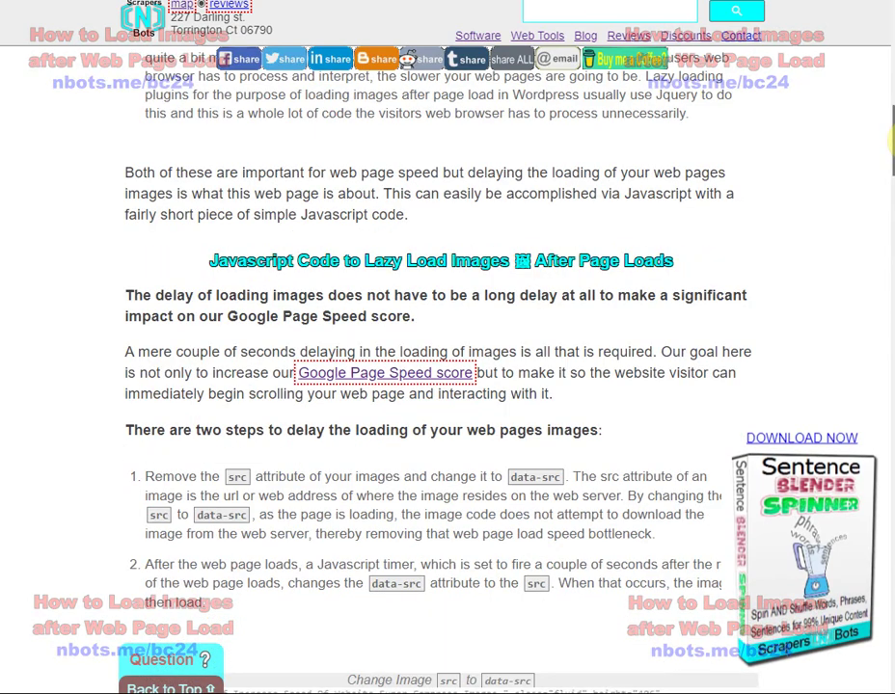
scroll(624, 131, down, 1)
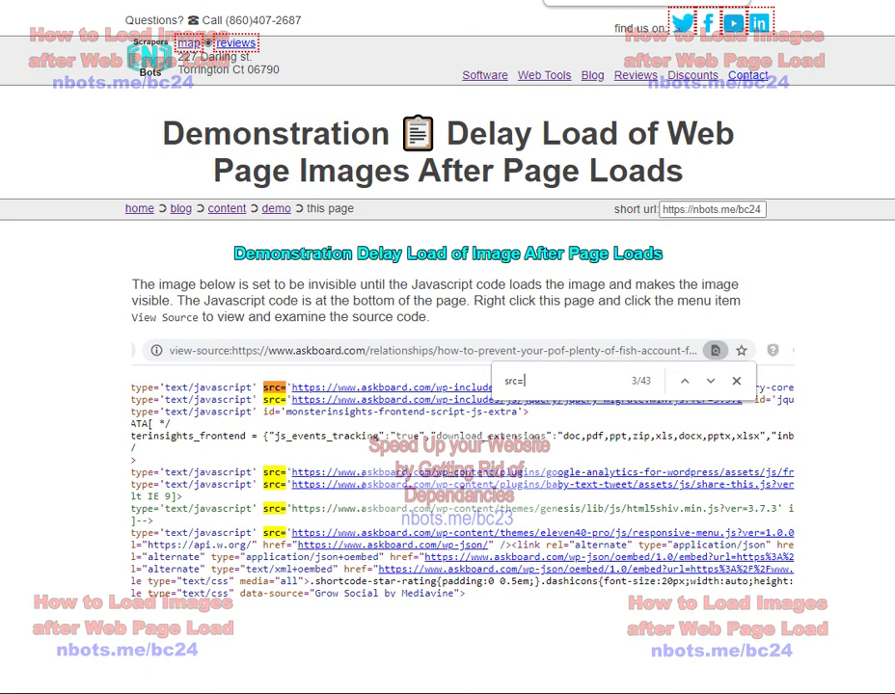
View the HTML page source of the delay-load demo page
scroll(579, 444, down, 10)
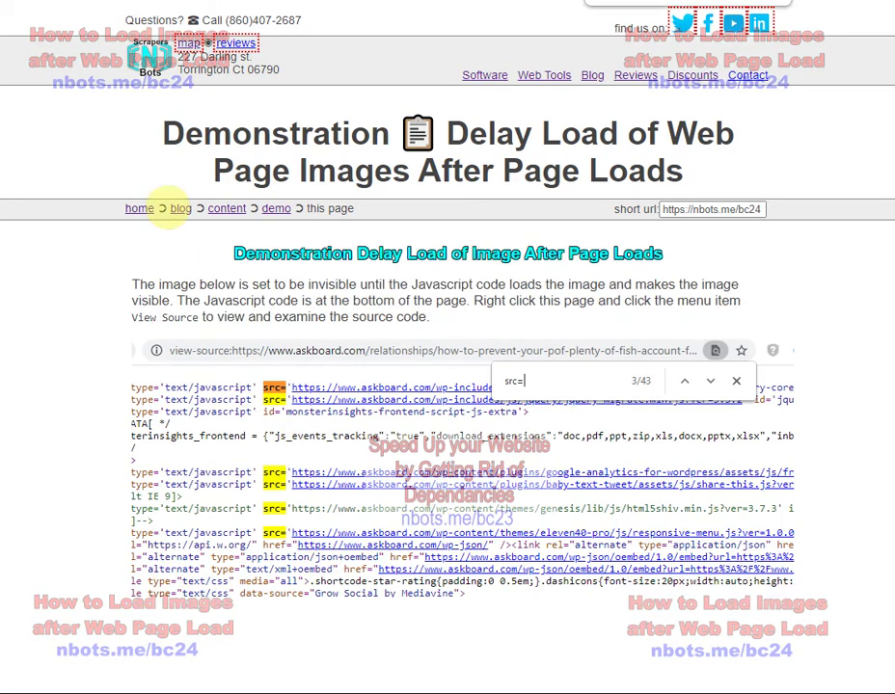
right_click(89, 274)
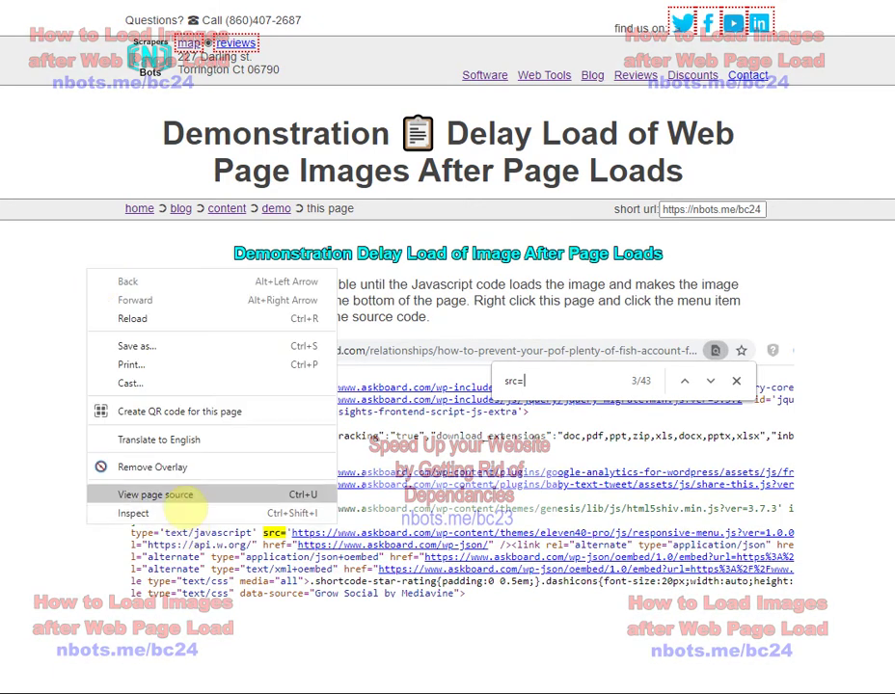
click(183, 497)
Highlight the deferImagesLoad script, from setTimeout to the closing brace, at the source's end
scroll(226, 432, down, 5)
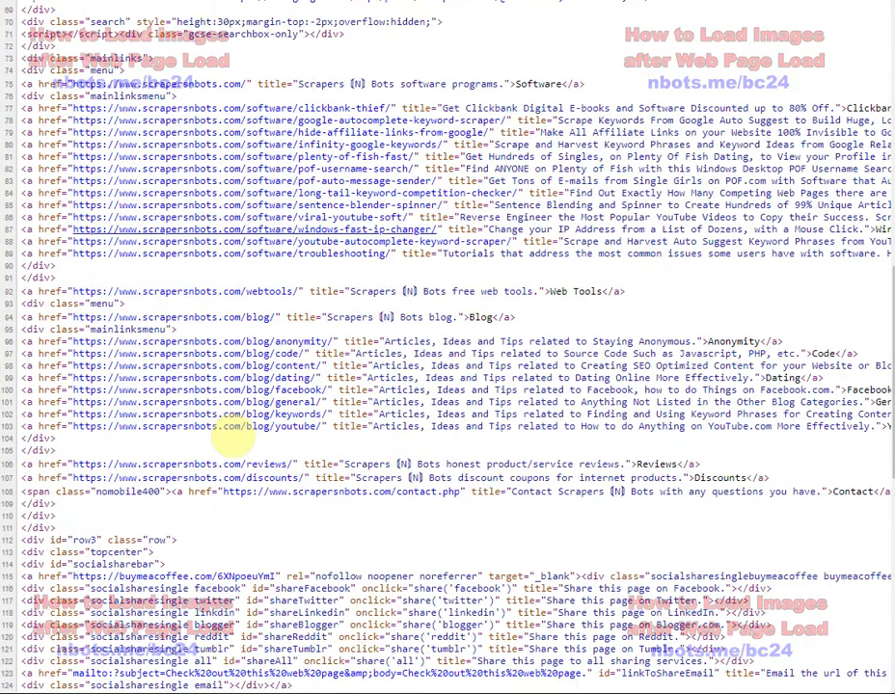
scroll(229, 434, down, 4)
scroll(230, 434, down, 2)
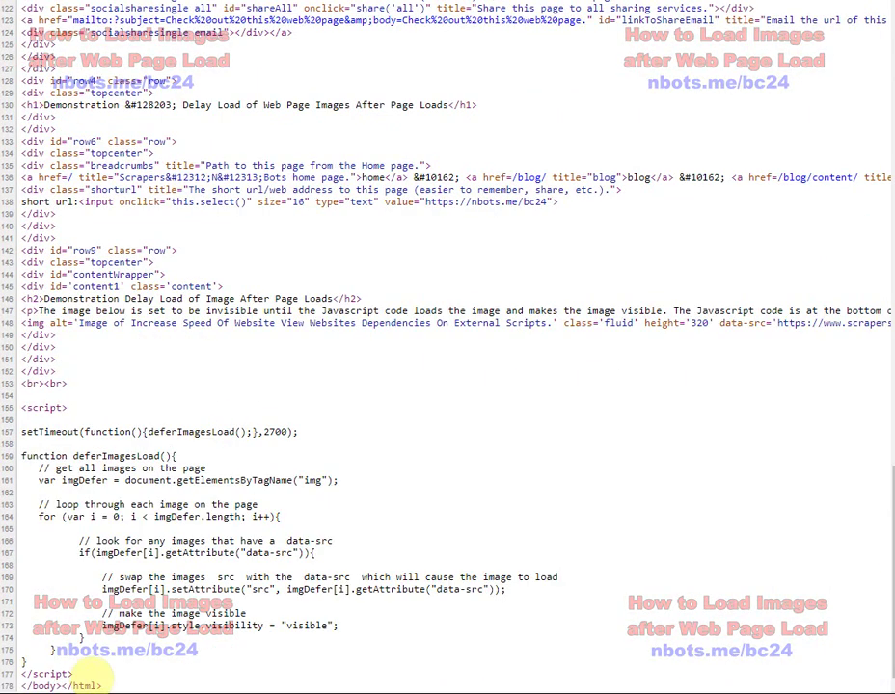
mouse_move(29, 664)
mouse_down()
mouse_move(21, 446)
mouse_move(5, 425)
mouse_up()
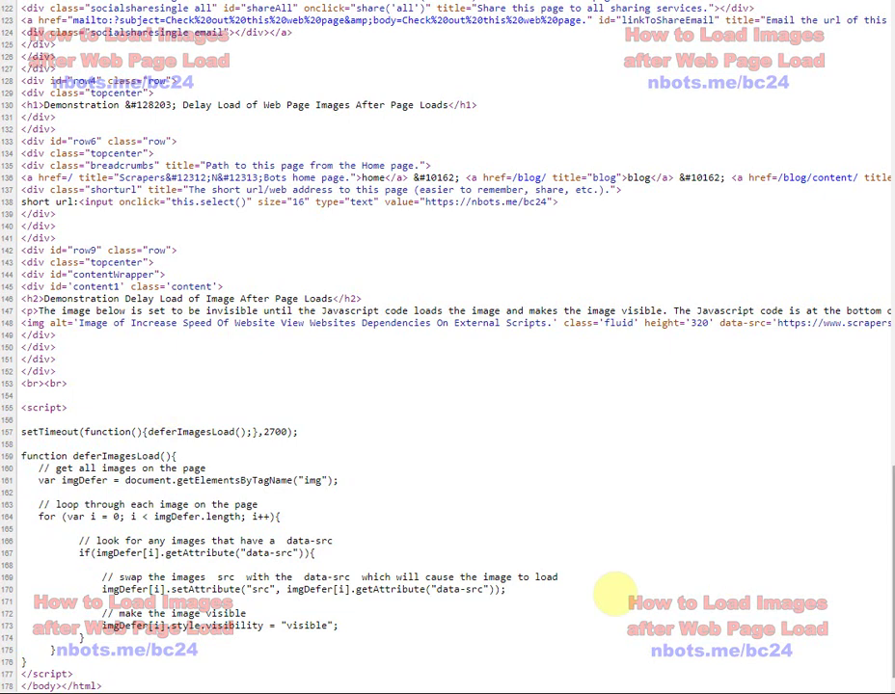
drag(26, 662, 22, 431)
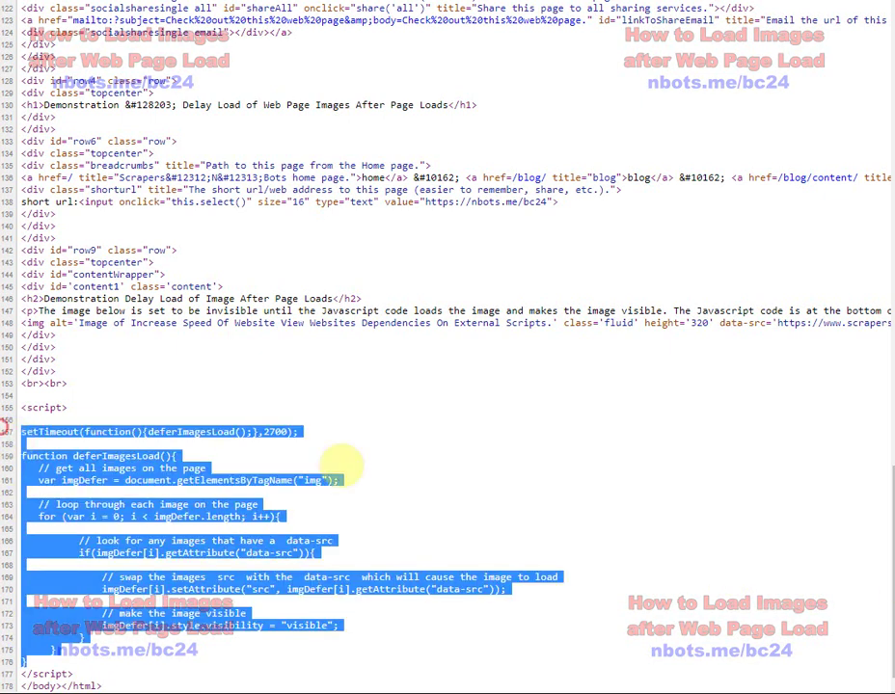
scroll(887, 470, up, 1)
scroll(887, 492, up, 4)
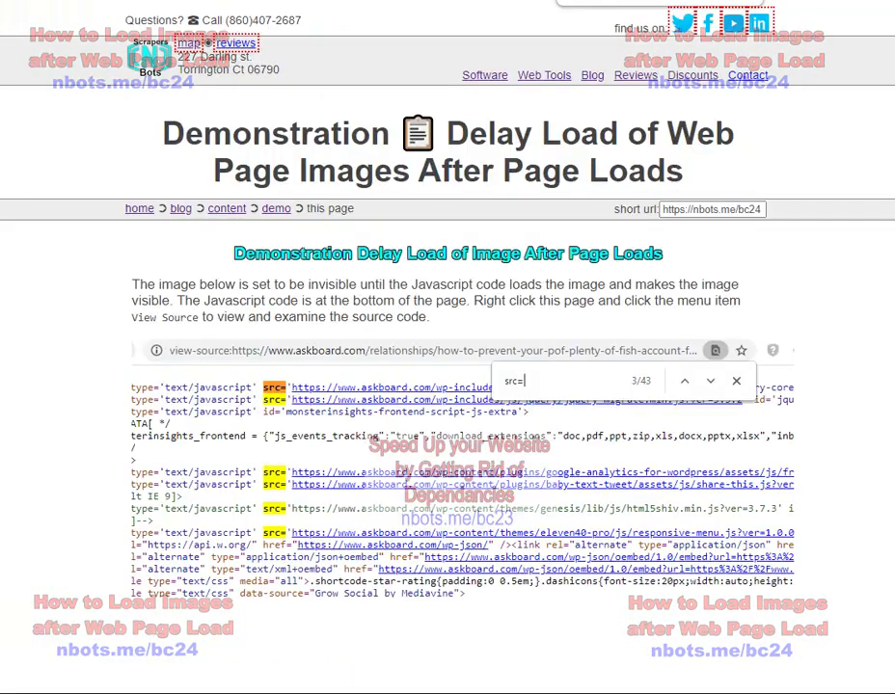
View the loading-icon demo's page source and select its lazy-load script at the bottom
right_click(111, 337)
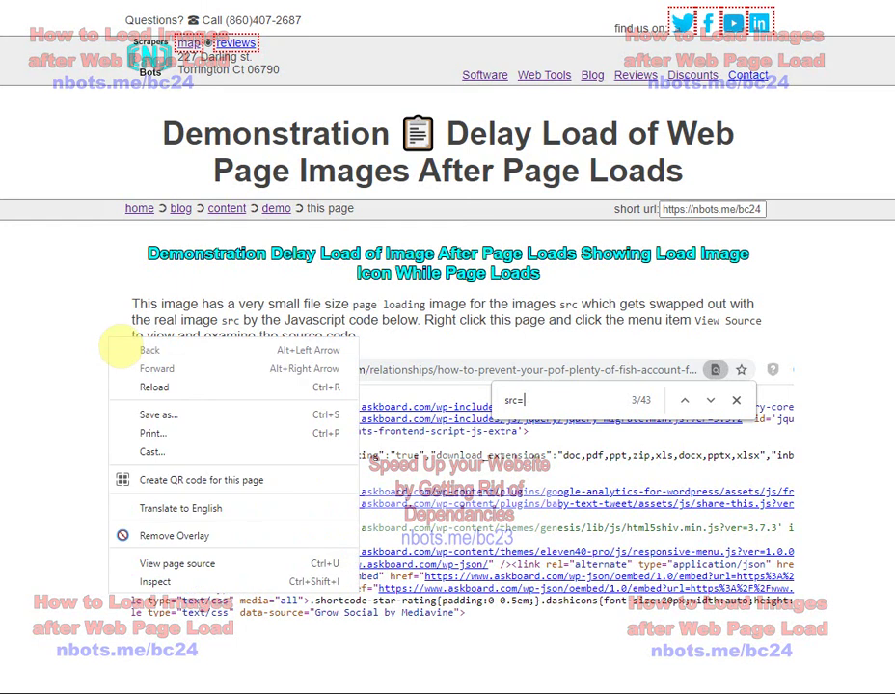
click(178, 564)
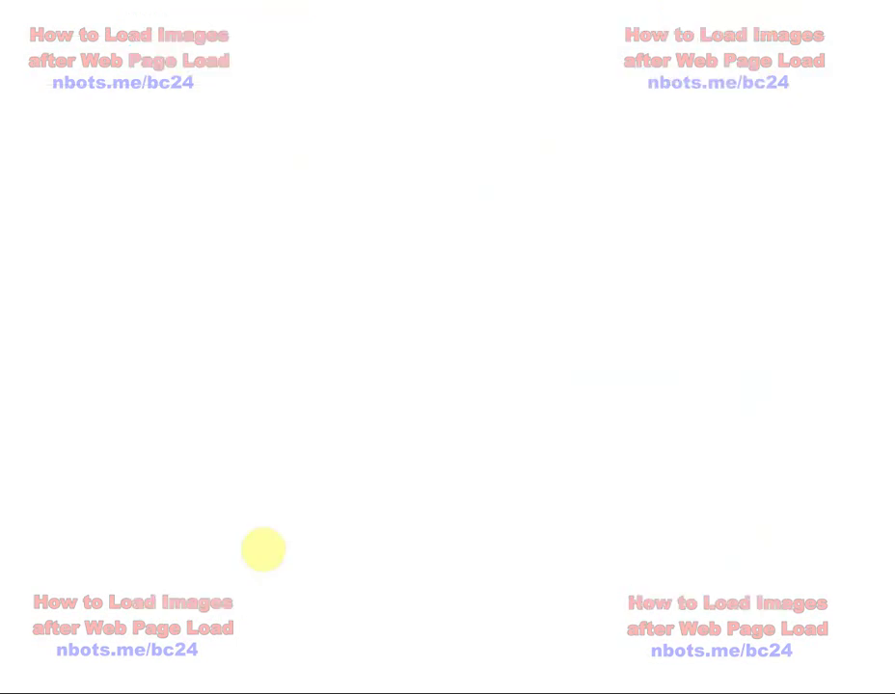
scroll(271, 547, down, 7)
scroll(260, 569, down, 7)
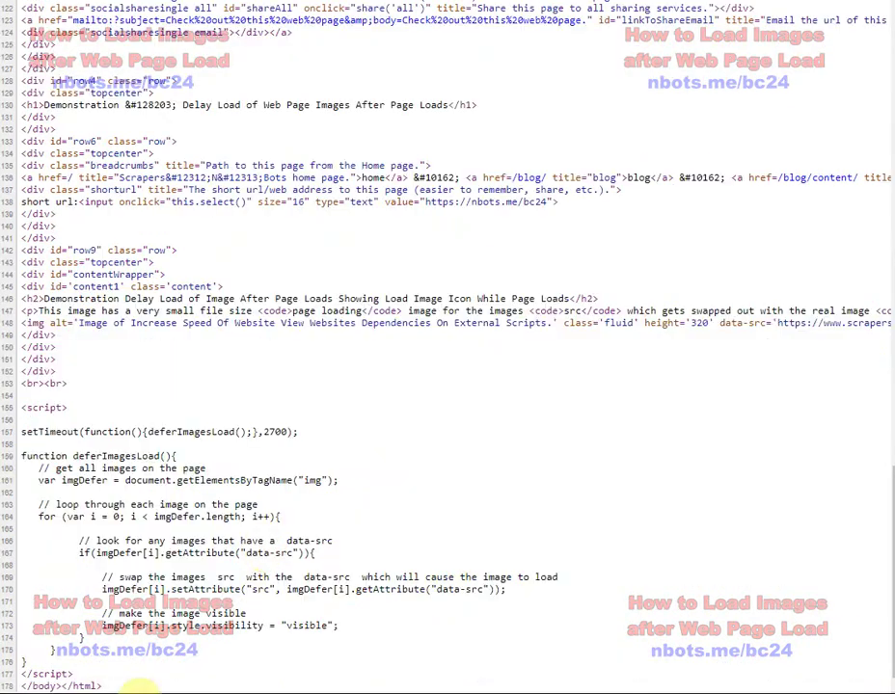
drag(68, 663, 14, 432)
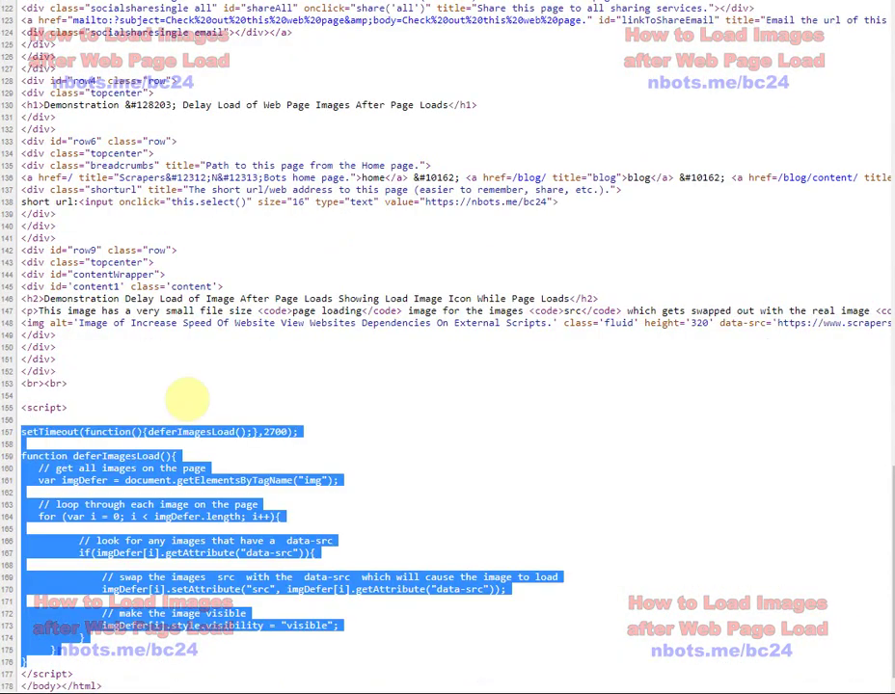
click(136, 290)
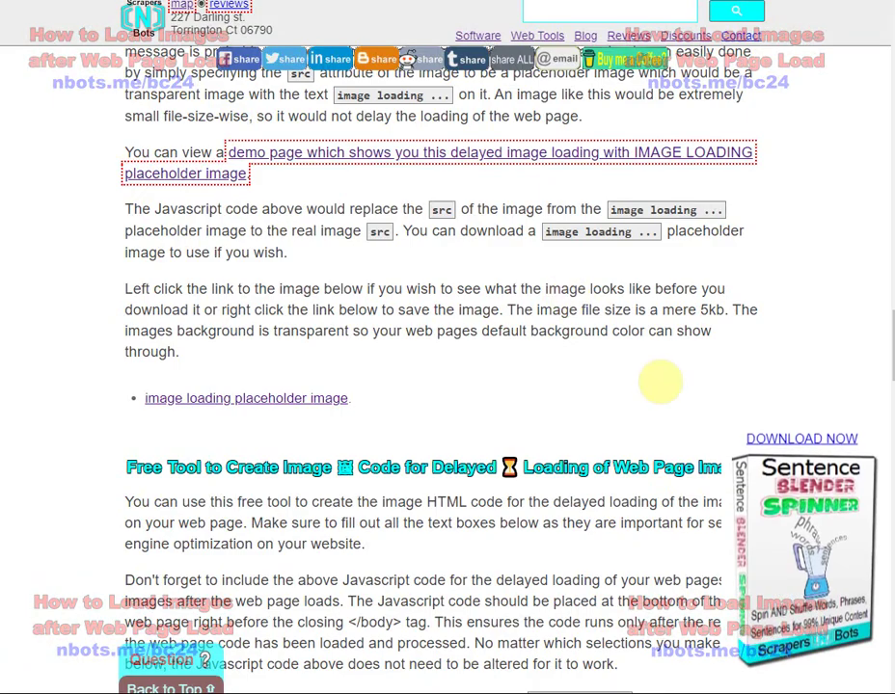
Scroll to the 'Free Tool to Create Image Code' form with its prefilled loading-icon URL and 1500 ms delay
drag(893, 347, 889, 395)
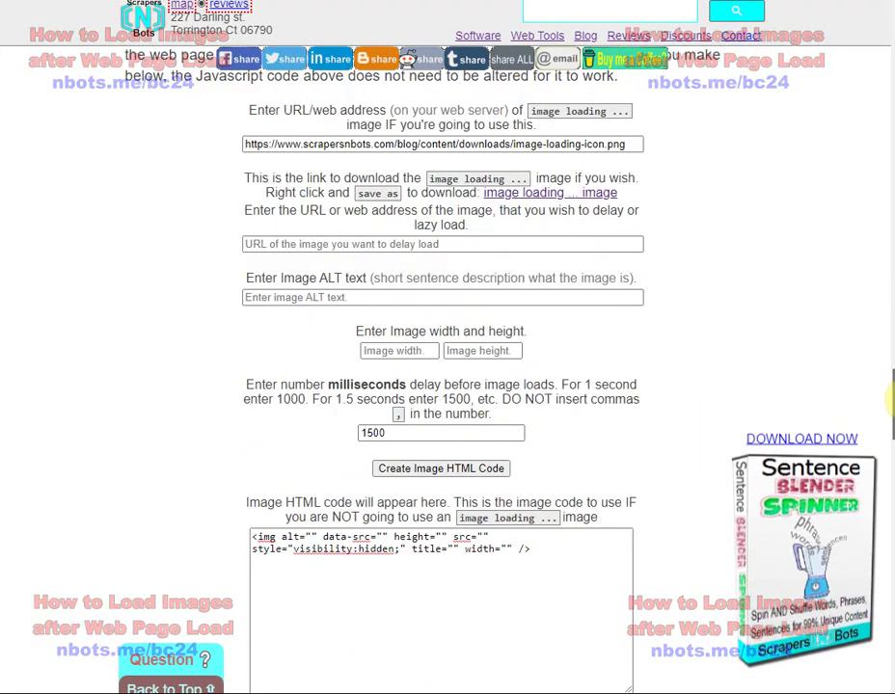
scroll(330, 194, up, 1)
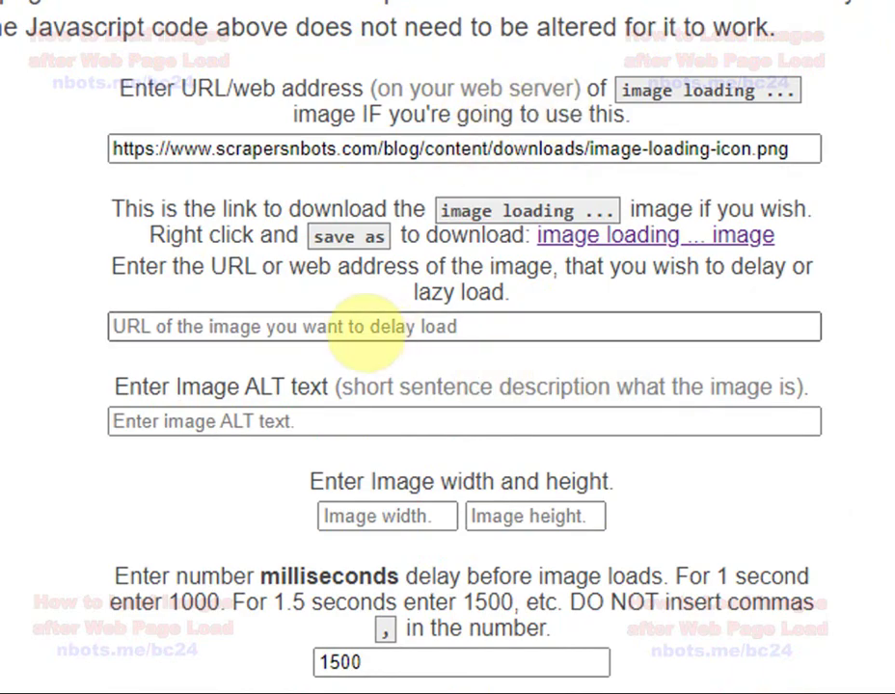
Paste the image URL and enter ALT text 'Example of lazy loading image', width 800, height 500
click(391, 333)
text(https://www.scrapersnbots.com/blog/content/images/increase-speed-of-website-view-websites-dependancies-on-external-scripts.png)
click(270, 422)
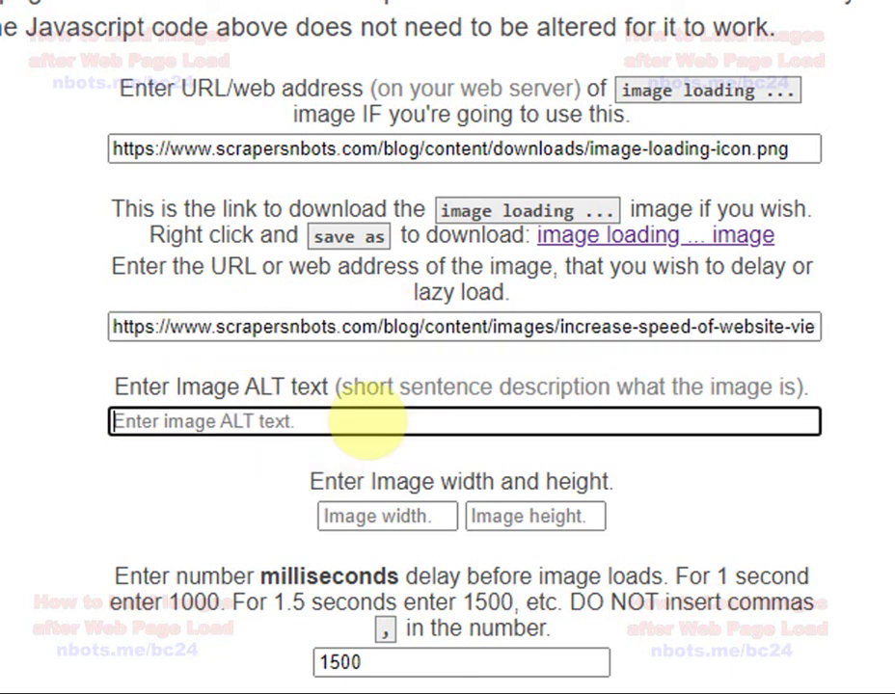
text(Example of lazy loadin)
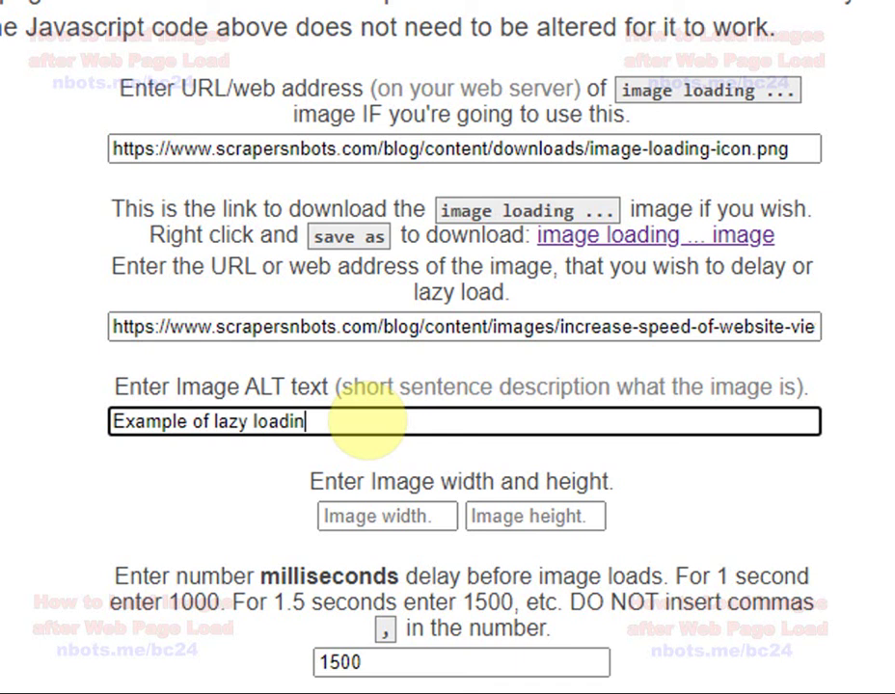
text(g image)
click(381, 518)
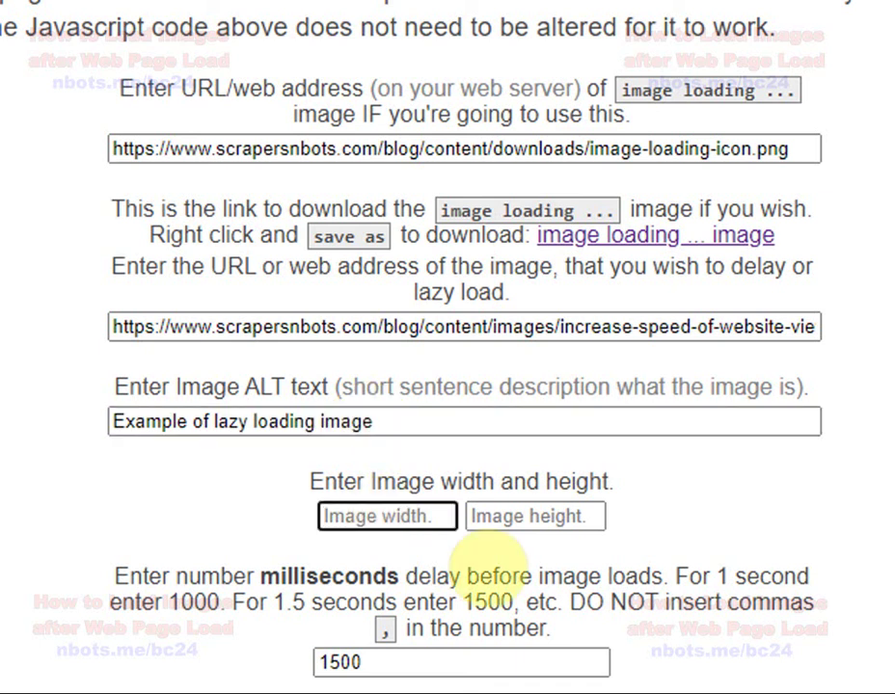
text(800)
click(535, 516)
text(5600)
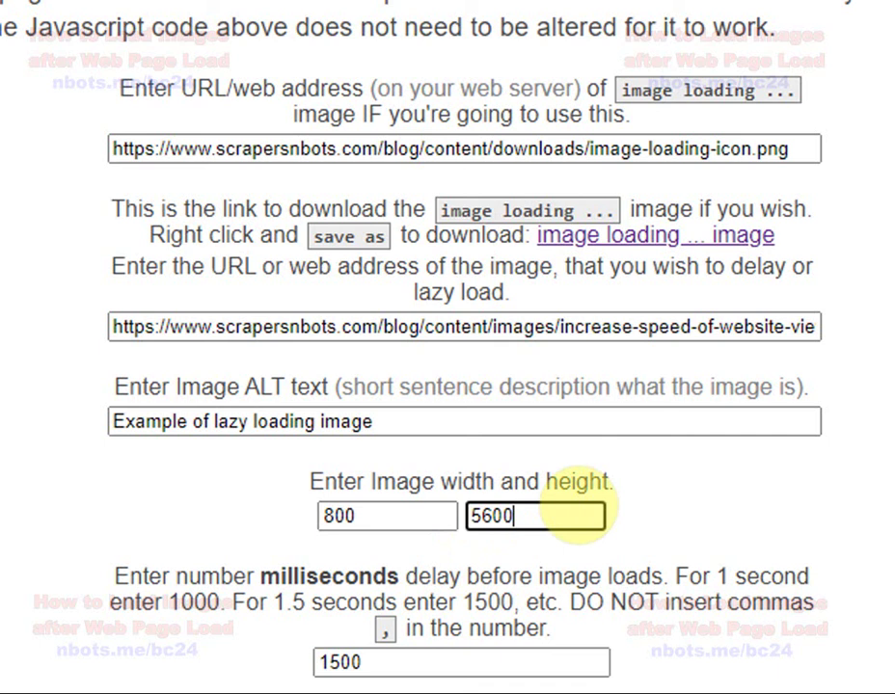
key(BackSpace)
key(BackSpace)
key(BackSpace)
text(00)
Edit the milliseconds delay value, then select it for re-entry
click(321, 663)
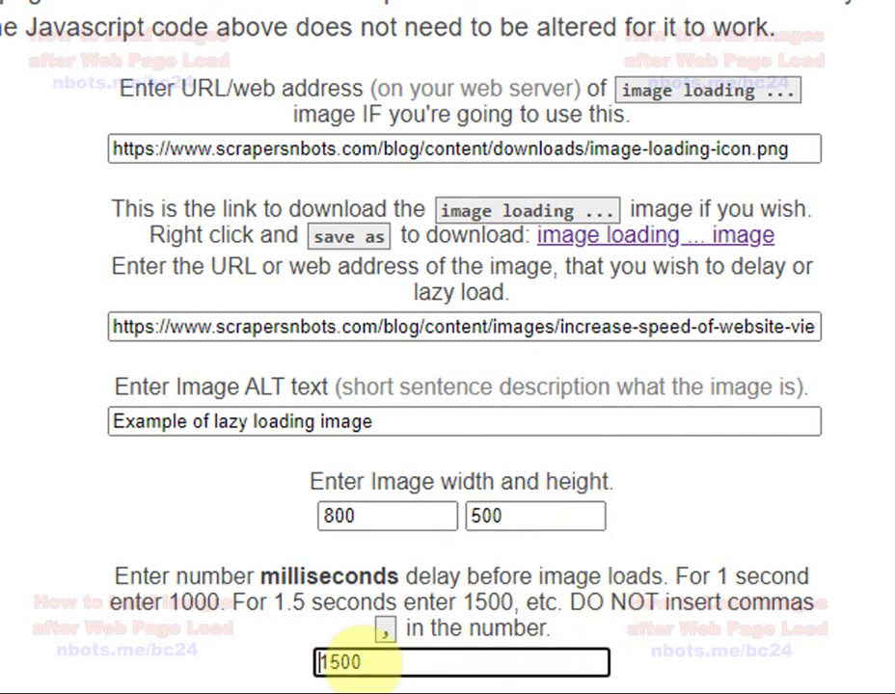
click(360, 663)
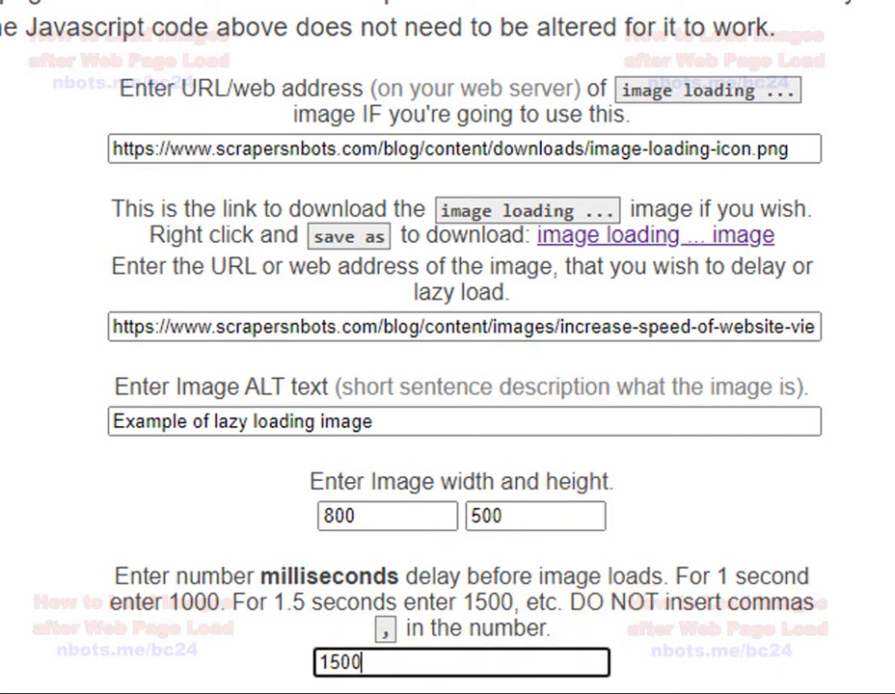
scroll(221, 367, down, 2)
scroll(222, 367, down, 2)
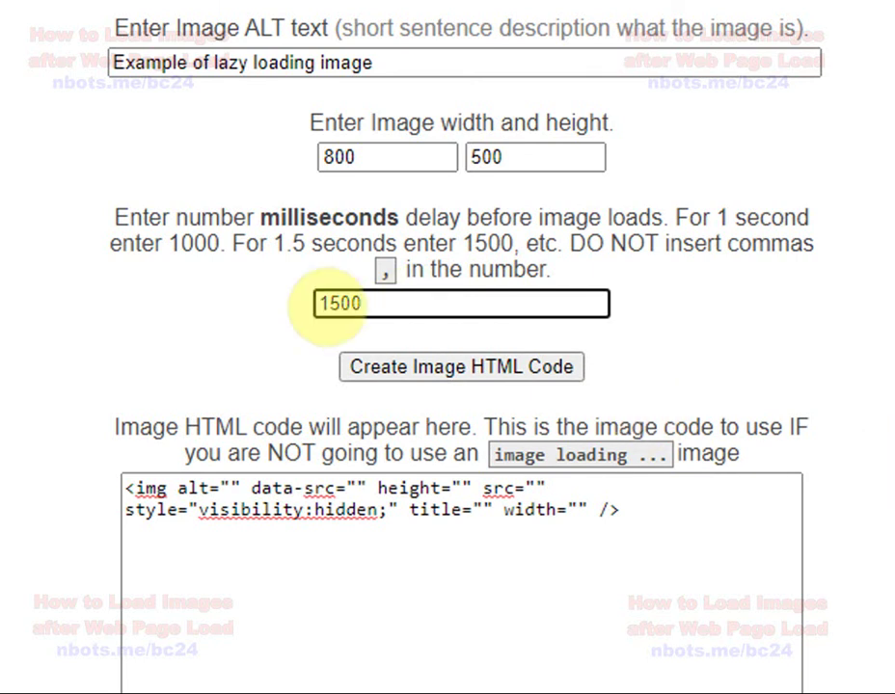
click(322, 295)
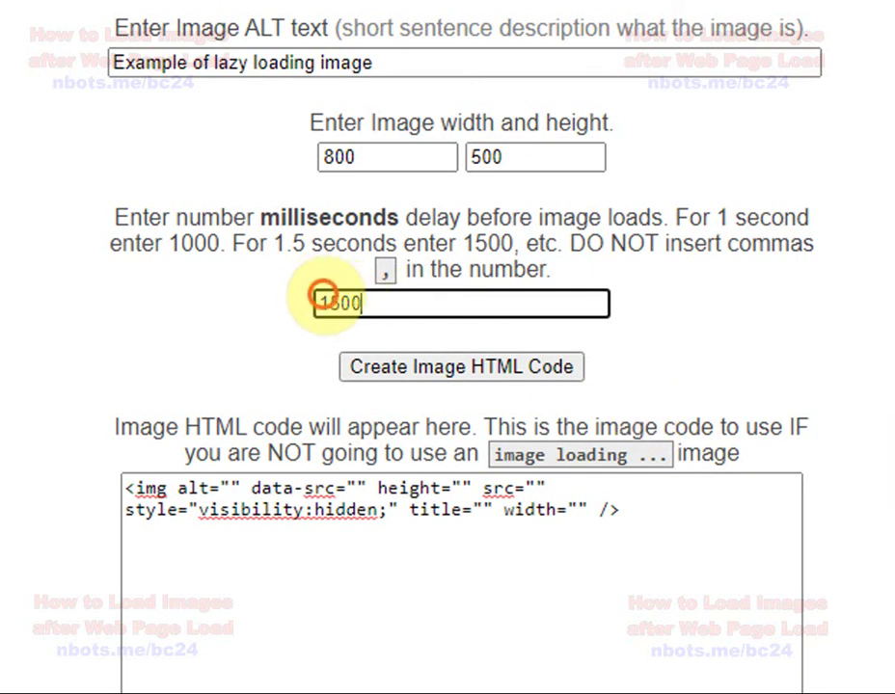
key(Right)
text(,)
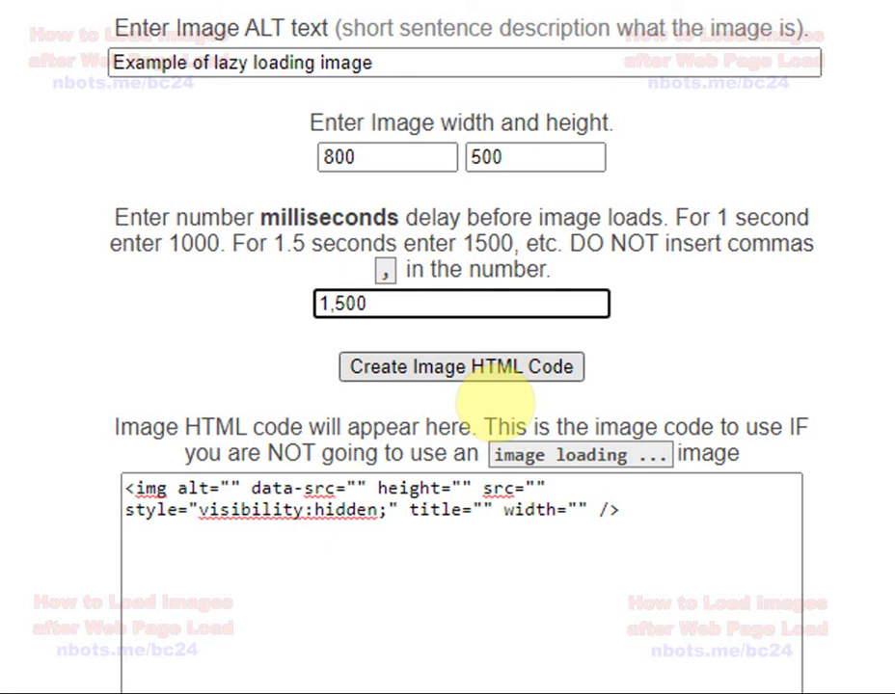
key(BackSpace)
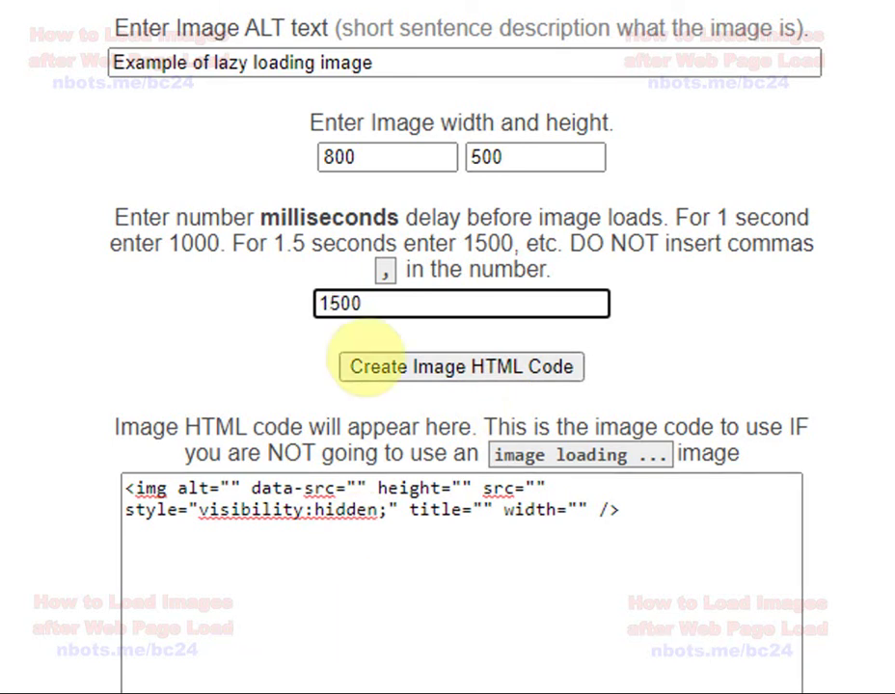
click(330, 303)
text(0)
click(357, 303)
key(BackSpace)
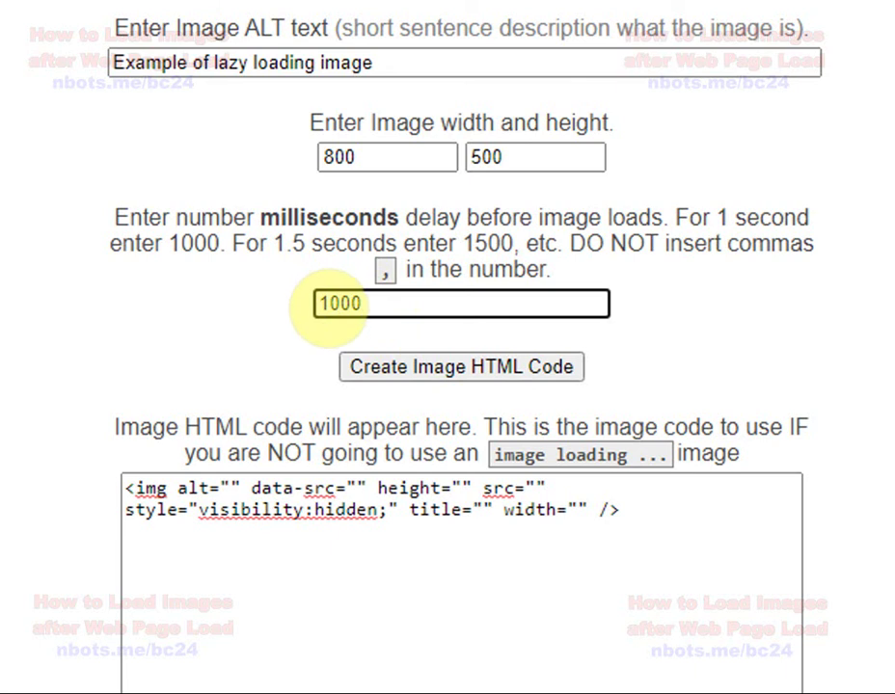
text(0000)
drag(405, 302, 333, 302)
Enter a 1500 ms delay and bring up the generated image HTML code
text(1500)
scroll(820, 289, up, 6)
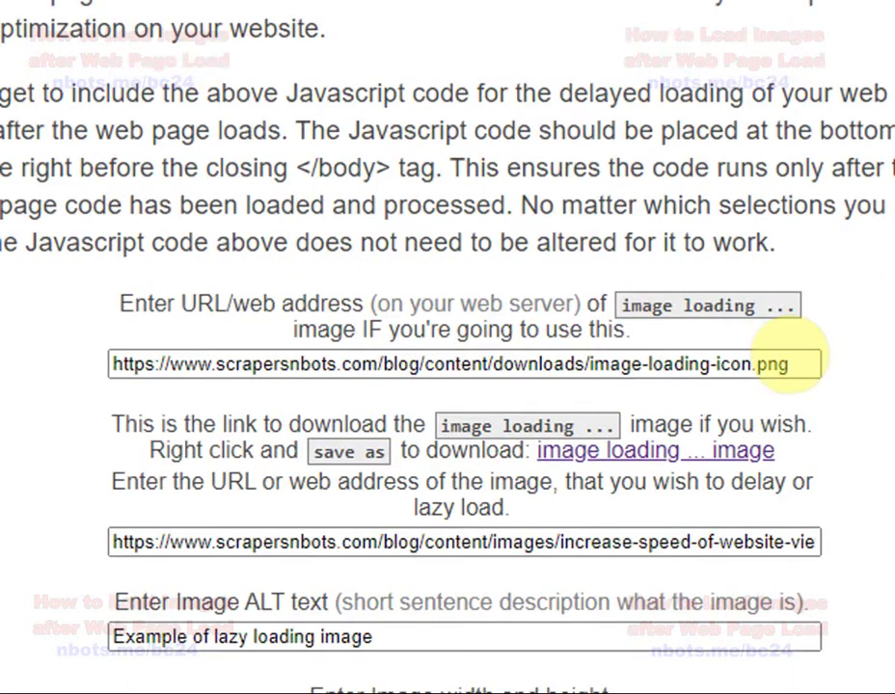
scroll(868, 434, down, 6)
scroll(582, 277, down, 3)
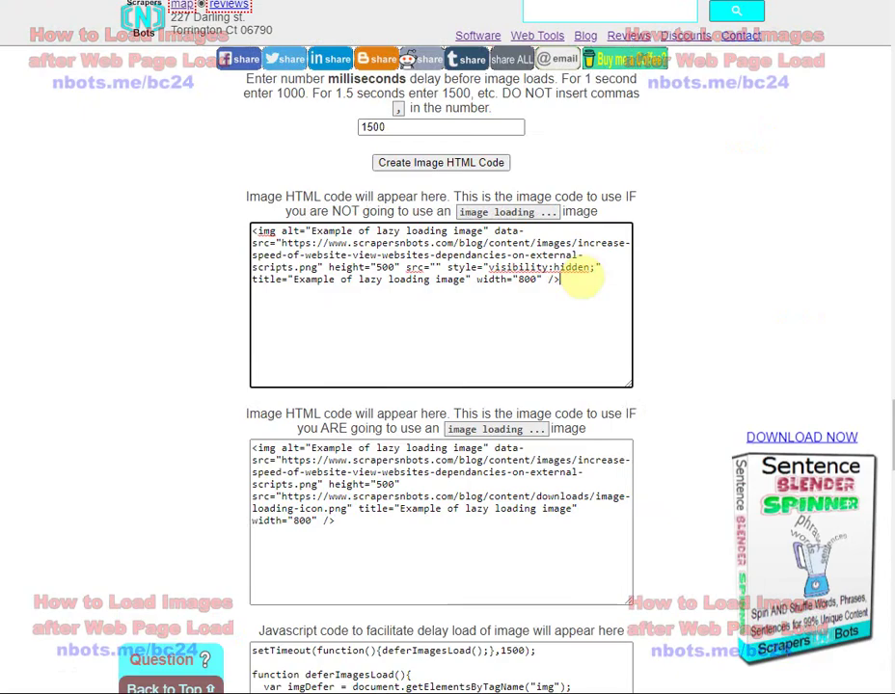
scroll(333, 410, down, 3)
click(447, 351)
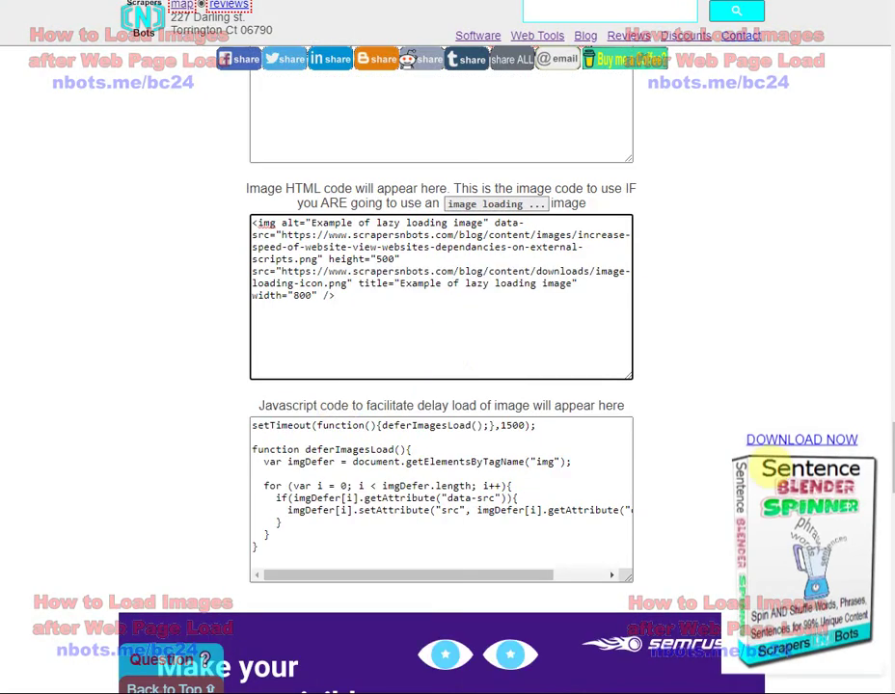
Select and review the placeholder and no-placeholder HTML snippets and the JavaScript code
scroll(589, 386, up, 1)
scroll(589, 386, up, 2)
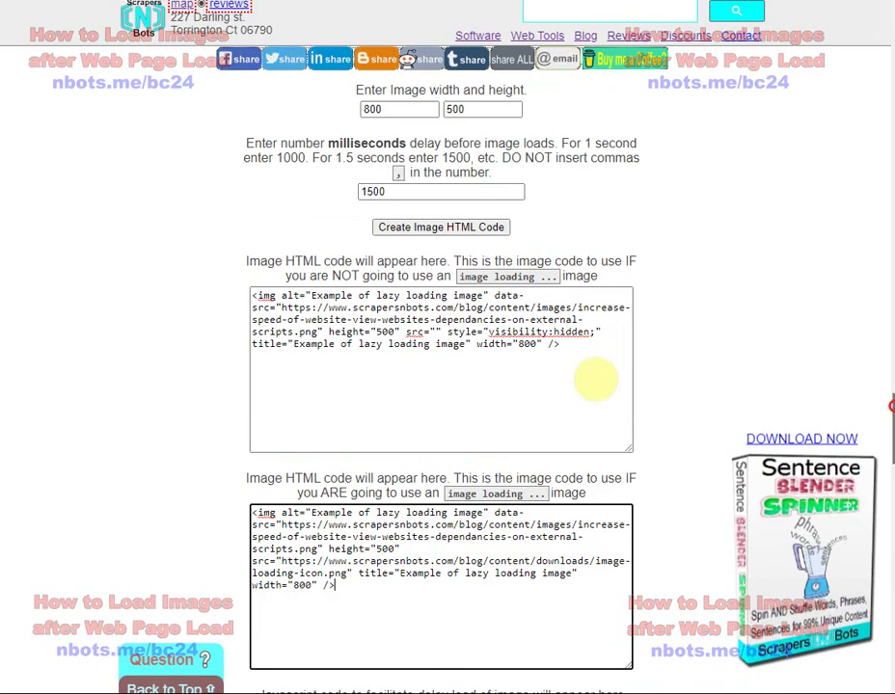
mouse_move(338, 584)
mouse_down()
mouse_move(209, 542)
mouse_move(195, 517)
mouse_up()
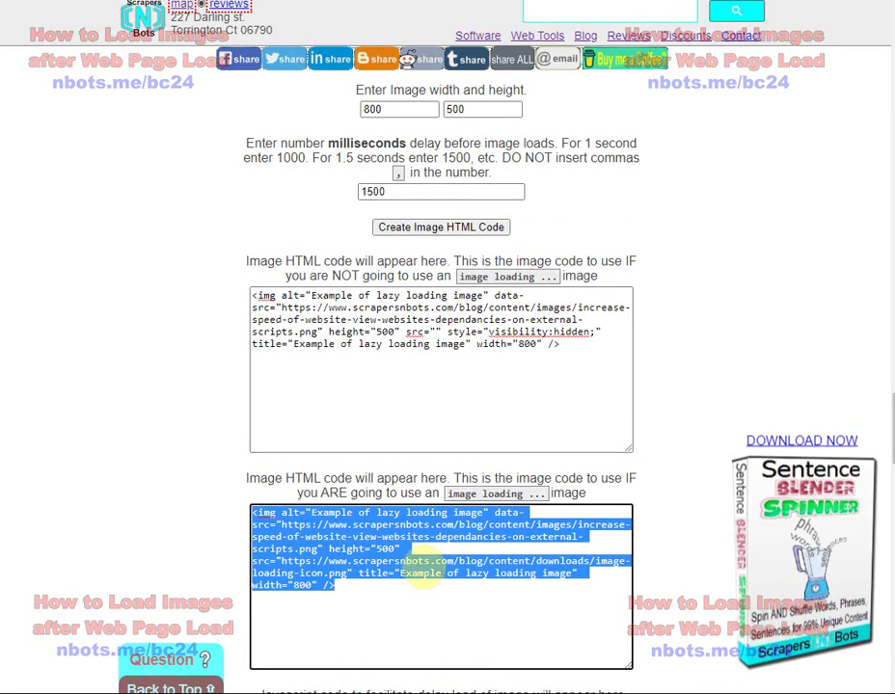
click(422, 573)
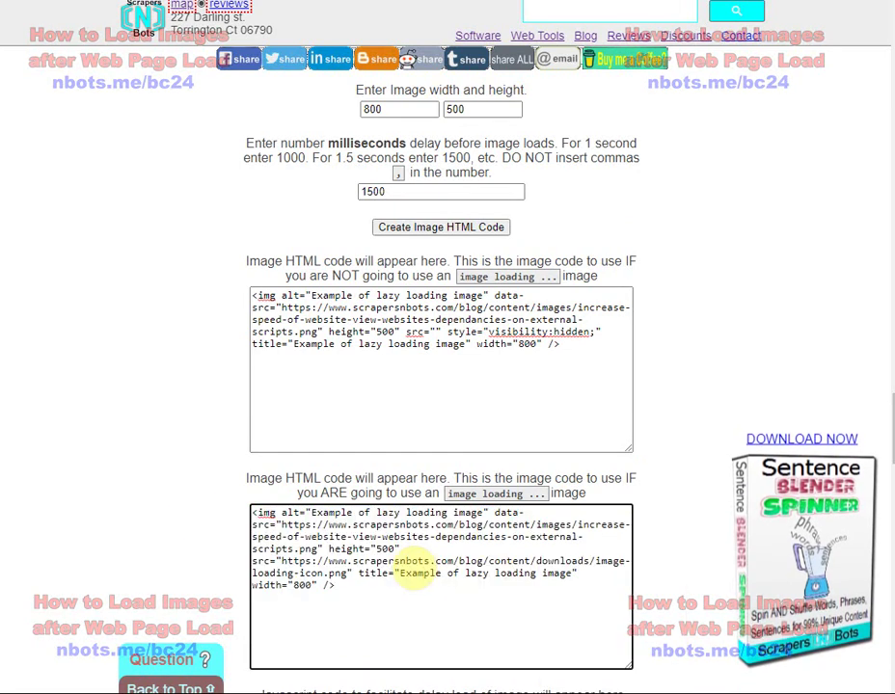
click(561, 343)
shift+click(248, 295)
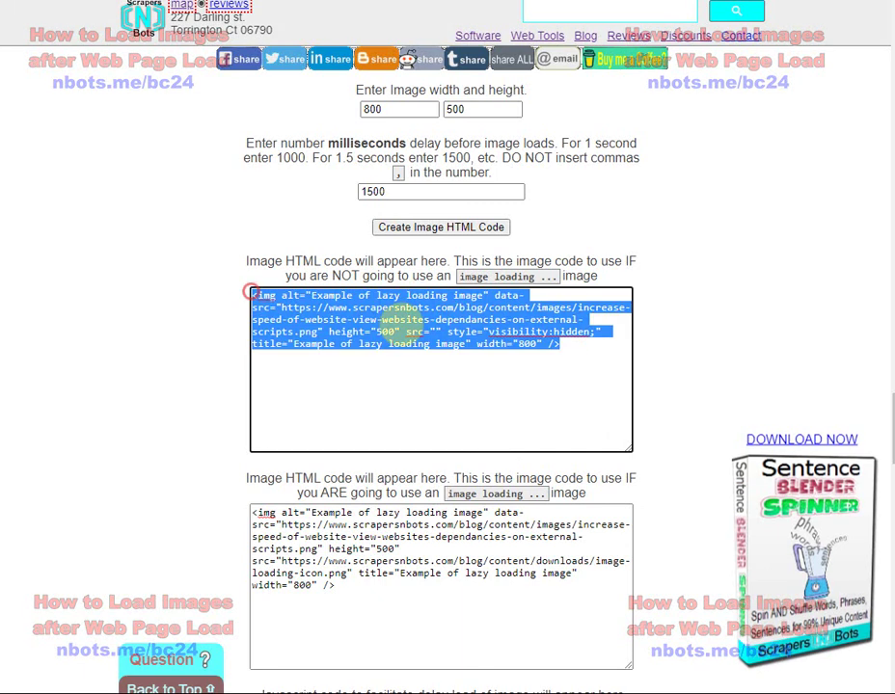
click(399, 319)
drag(892, 401, 599, 473)
mouse_move(506, 536)
mouse_down()
mouse_move(634, 547)
mouse_move(306, 529)
mouse_move(251, 398)
mouse_up()
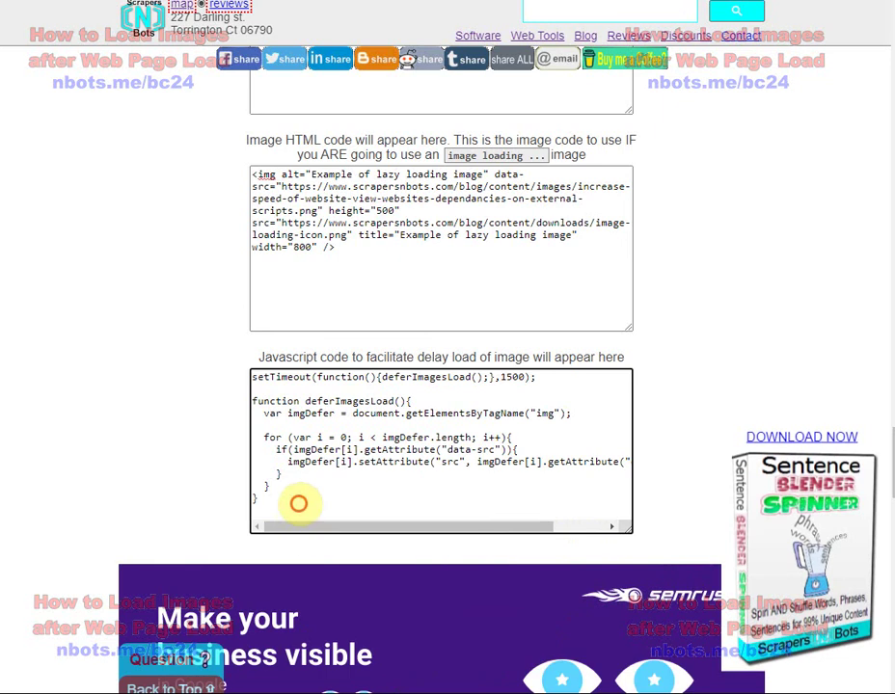
Scroll back up to the jQuery code box and open a new blank tab for the jQuery library
click(229, 349)
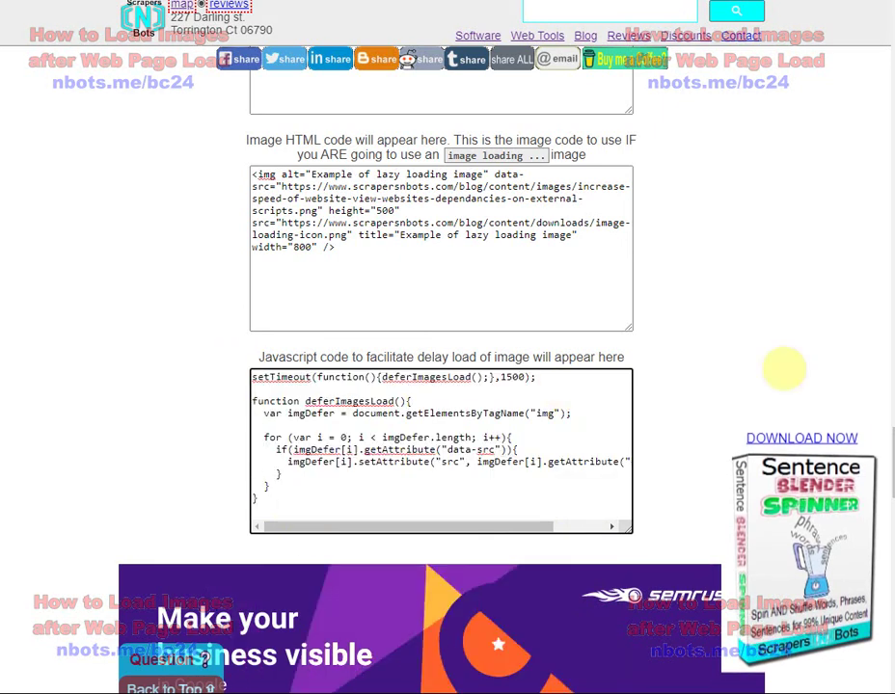
scroll(448, 386, down, 3)
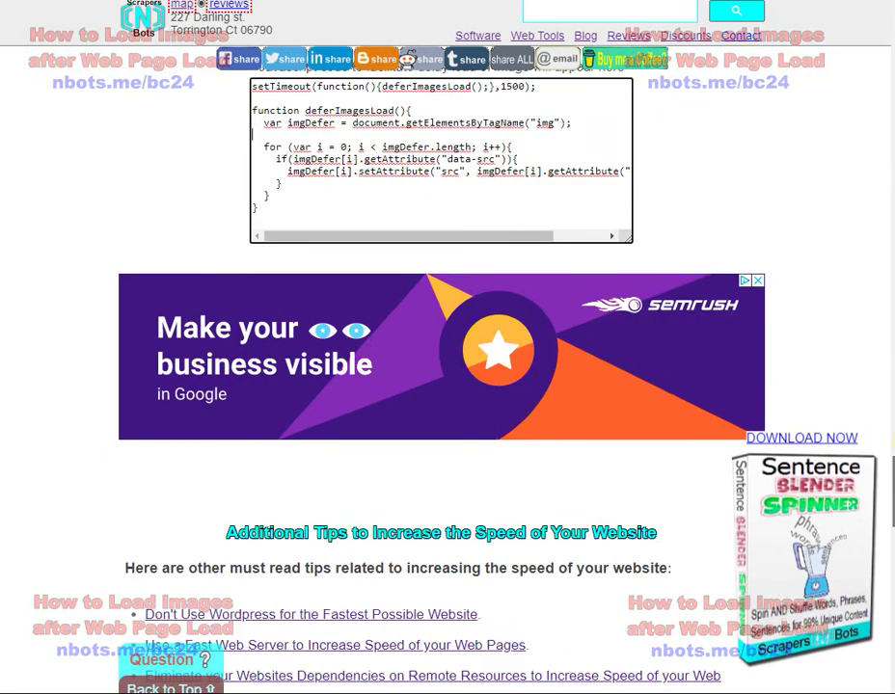
scroll(447, 386, up, 6)
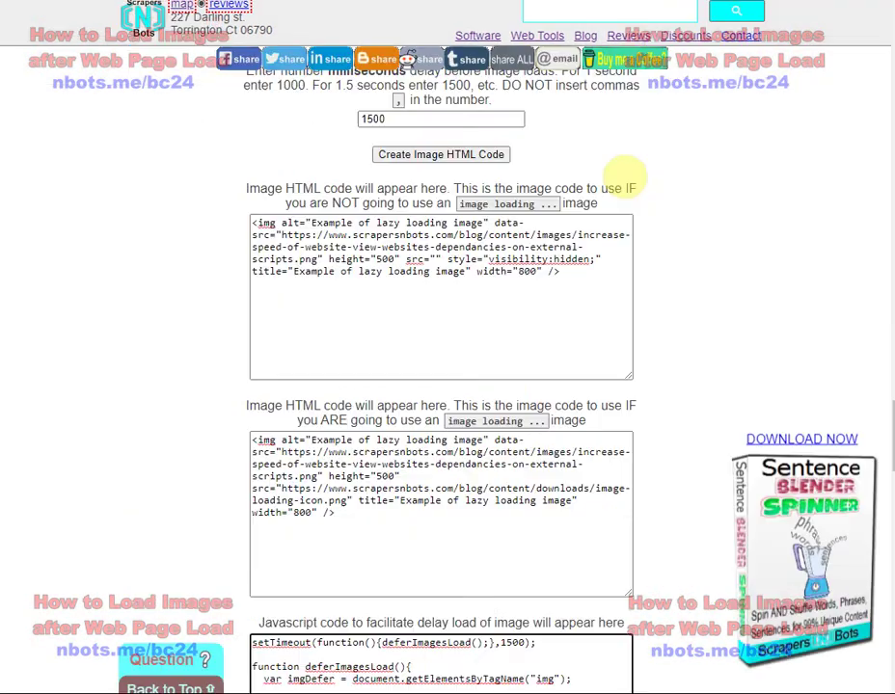
scroll(625, 173, up, 6)
scroll(617, 170, up, 3)
scroll(524, 433, up, 5)
scroll(524, 433, up, 1)
scroll(524, 433, up, 3)
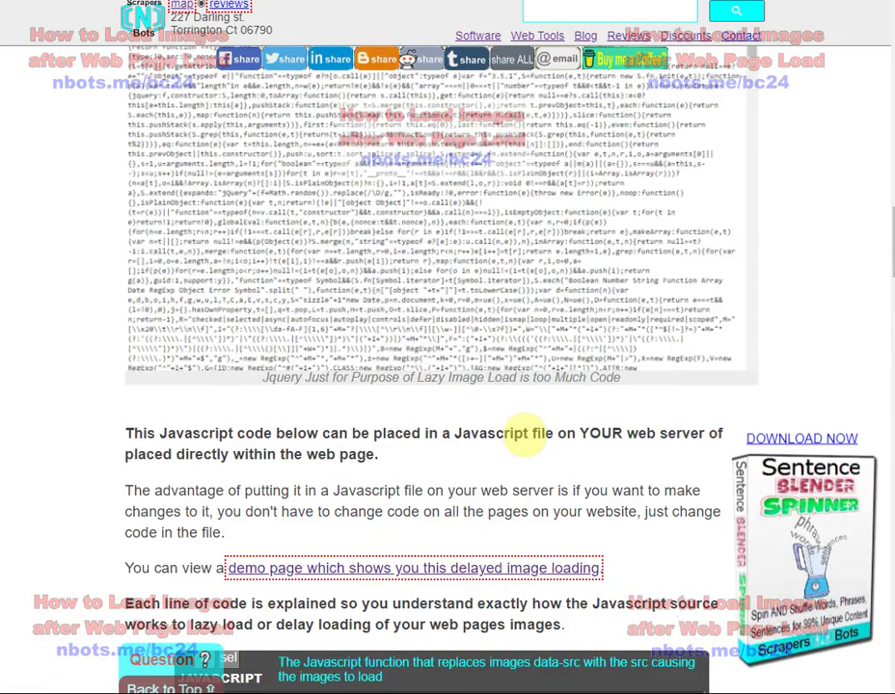
scroll(697, 202, up, 4)
click(696, 203)
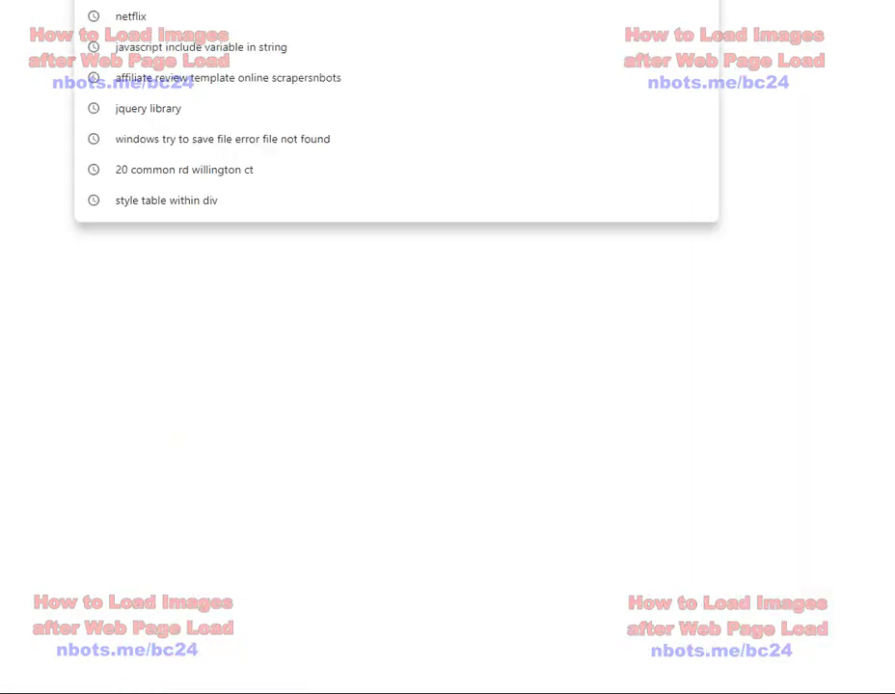
Paste the ajax.googleapis jquery.min.js URL and load the minified jQuery file
text(https://ajax.googleapis.com/ajax/libs/jquery/3.5.1/jquery.min.js)
key(Return)
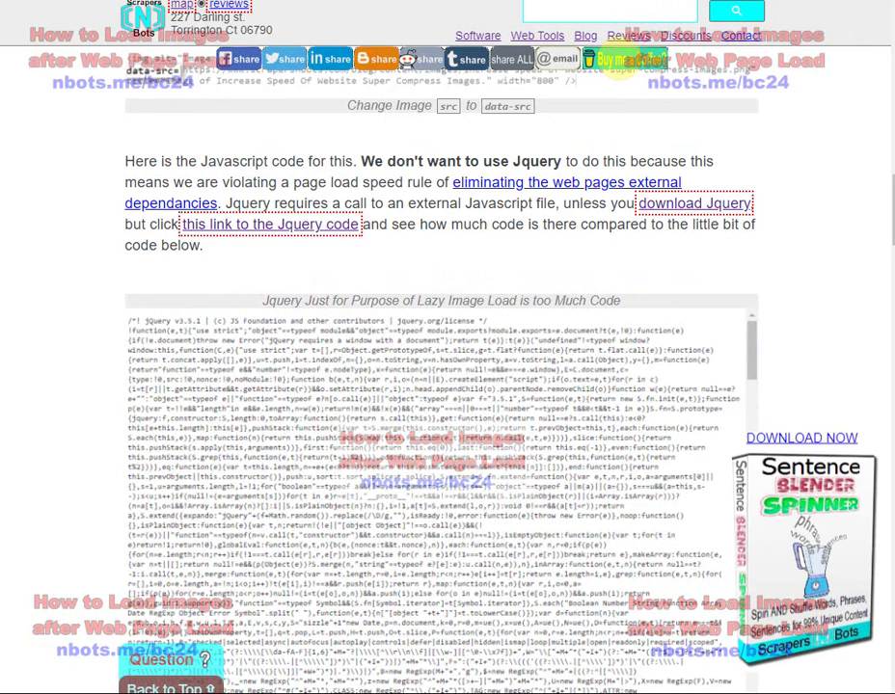
Scroll up to the Table of Contents, then down to the lazy-load JavaScript section
scroll(675, 149, up, 3)
scroll(715, 240, up, 3)
scroll(687, 229, up, 5)
scroll(855, 239, up, 1)
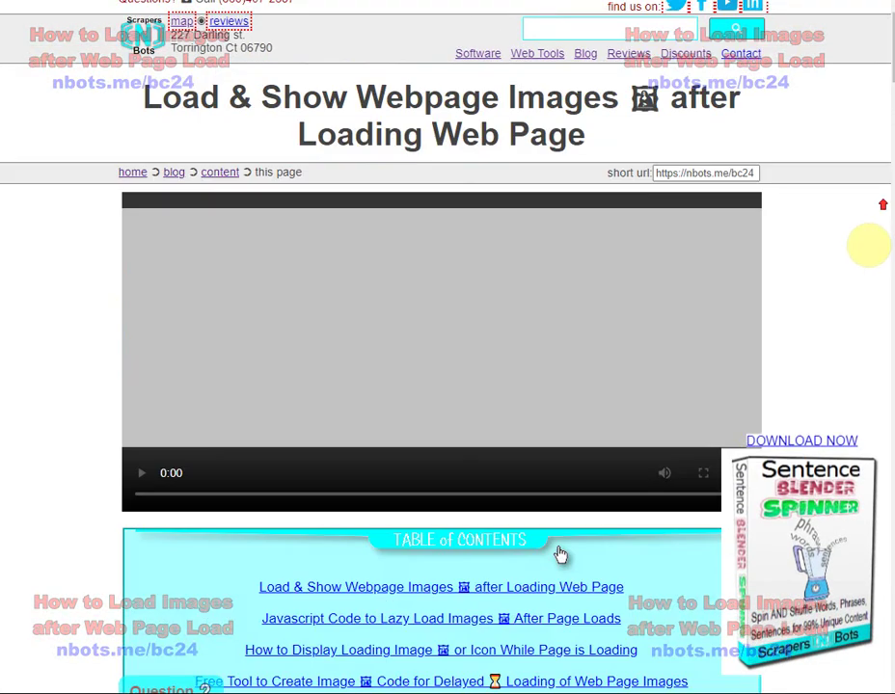
scroll(854, 229, down, 3)
scroll(846, 226, down, 3)
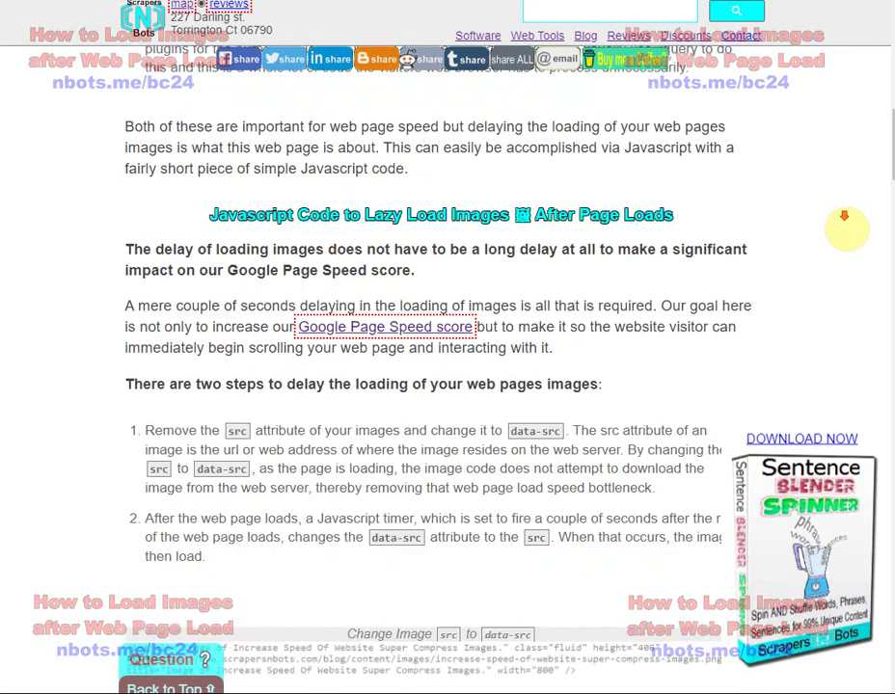